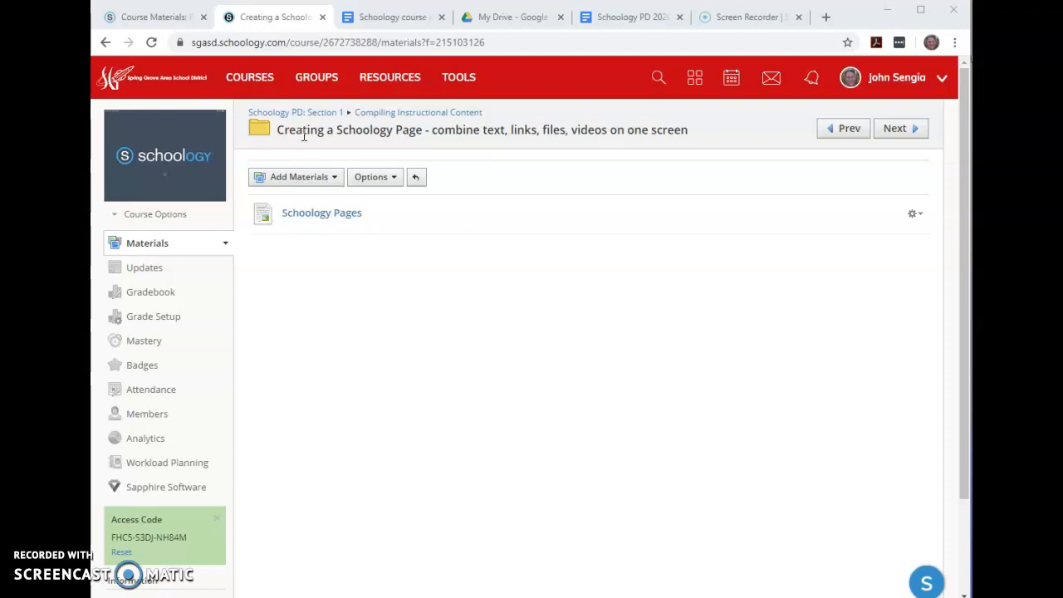
pyautogui.click(330, 183)
pyautogui.scroll(-1, 329, 186)
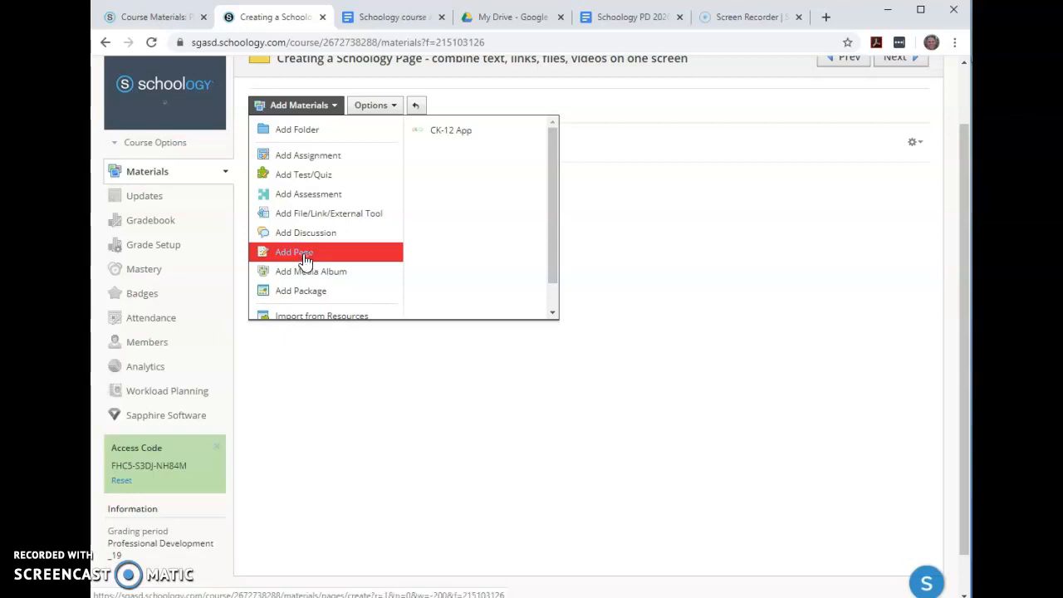
pyautogui.click(628, 243)
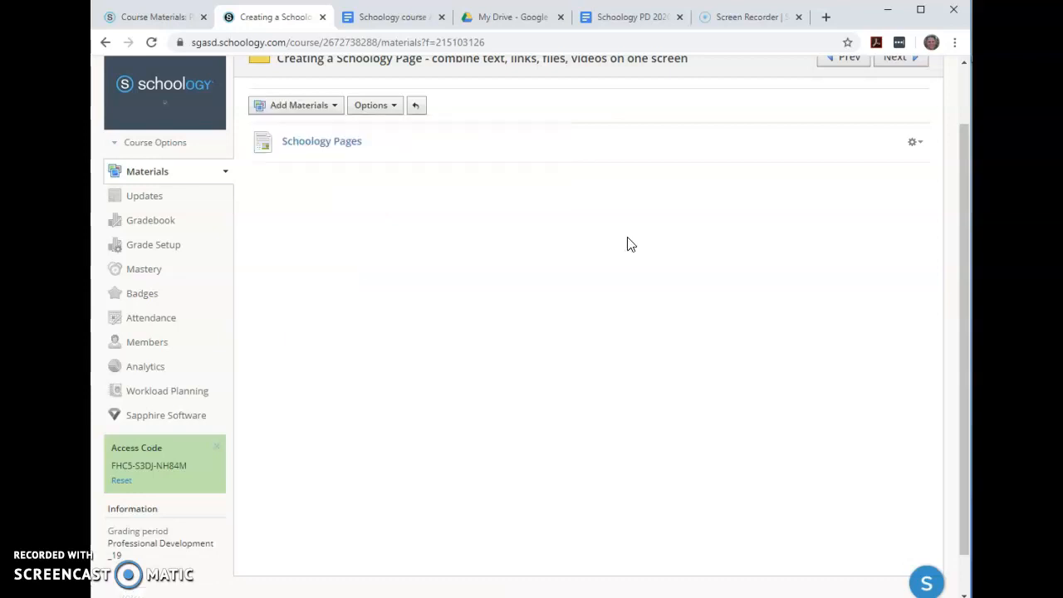
# Step: Open the existing Schoology Pages page in the folder for editing
pyautogui.click(912, 142)
pyautogui.click(856, 165)
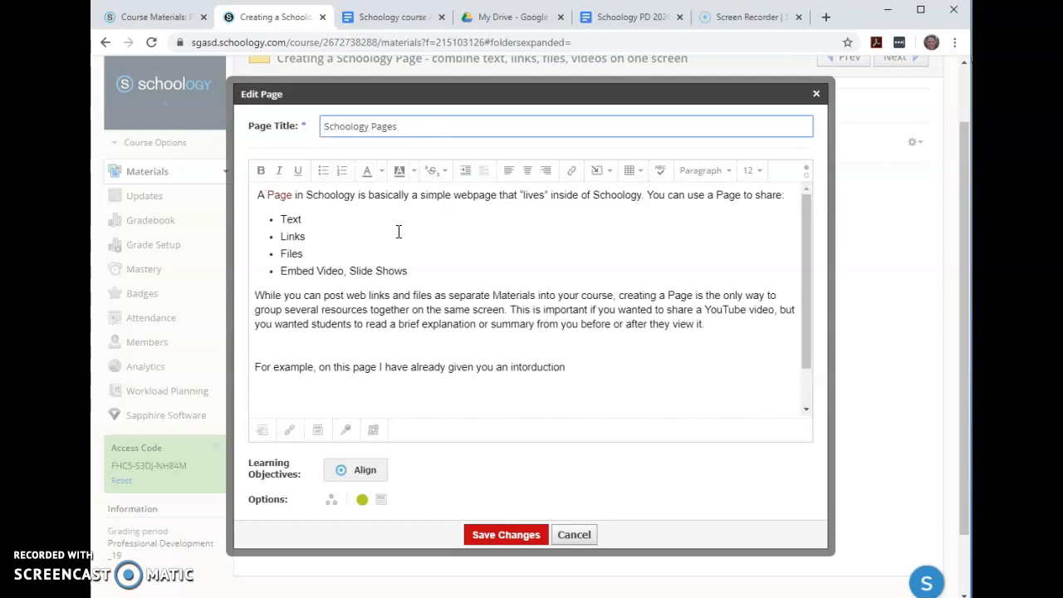
pyautogui.scroll(-1, 398, 230)
pyautogui.scroll(1, 375, 264)
# Step: Run the spell checker on the misspelled word "intorduction" in the page's unfinished last sentence
pyautogui.click(511, 367)
pyautogui.moveTo(511, 366); pyautogui.dragTo(570, 370)
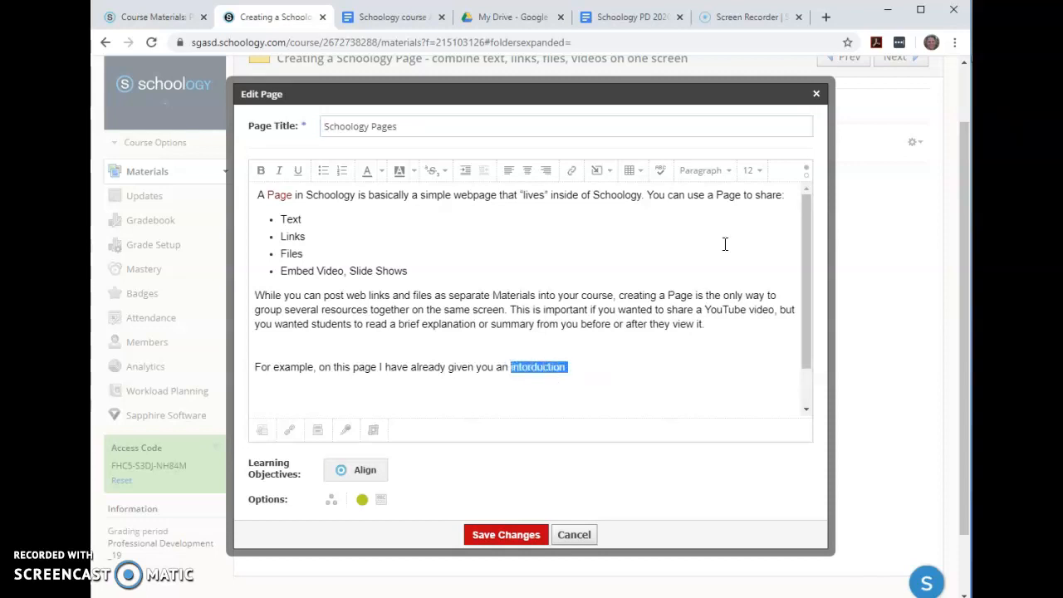
pyautogui.click(664, 174)
pyautogui.click(575, 368)
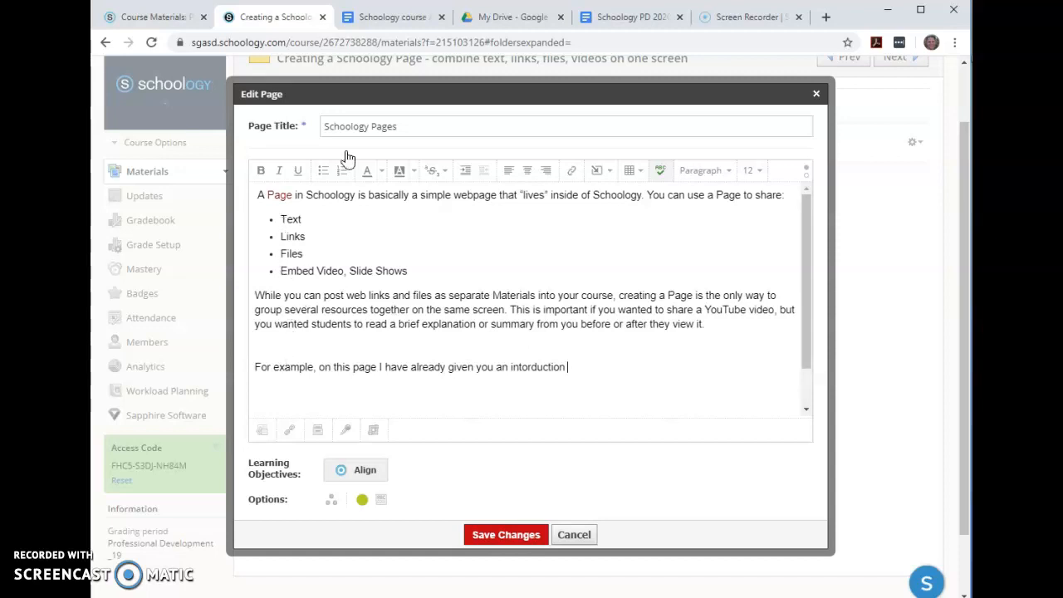
# Step: Switch to the "Schoology course Aug info draft" document in Google Docs and clear its text selection
pyautogui.click(386, 20)
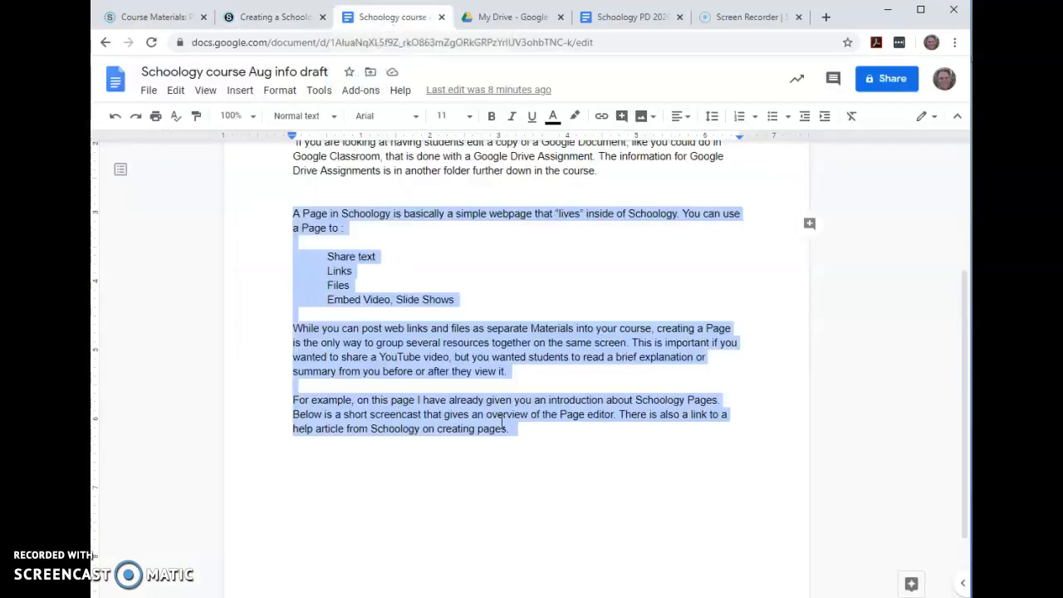
pyautogui.click(552, 381)
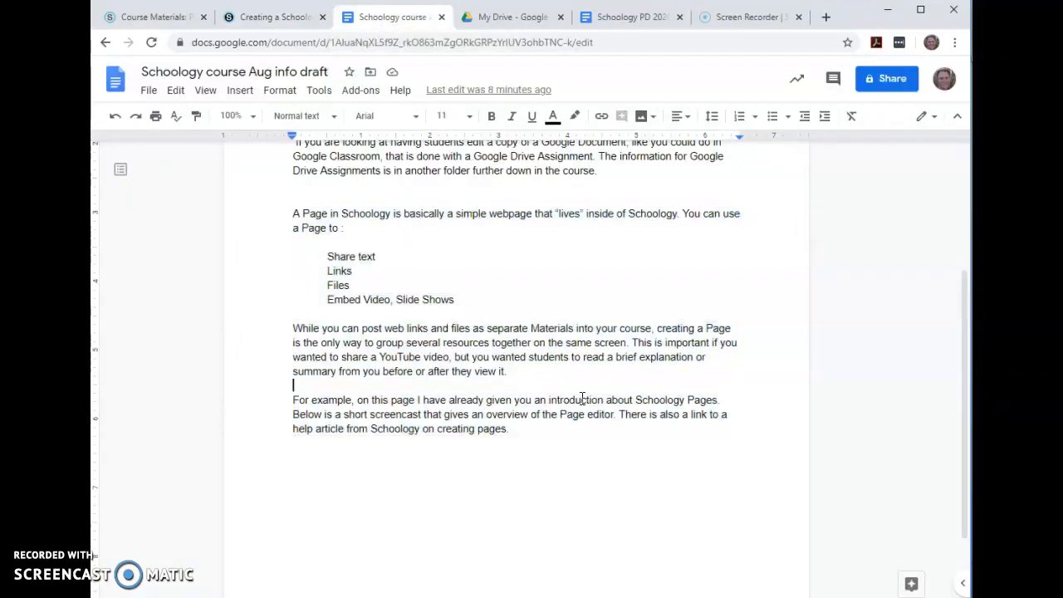
# Step: Misspell "introduction" in the draft with an extra "u" and correct it with the suggested spelling
pyautogui.click(582, 400)
pyautogui.write('u')
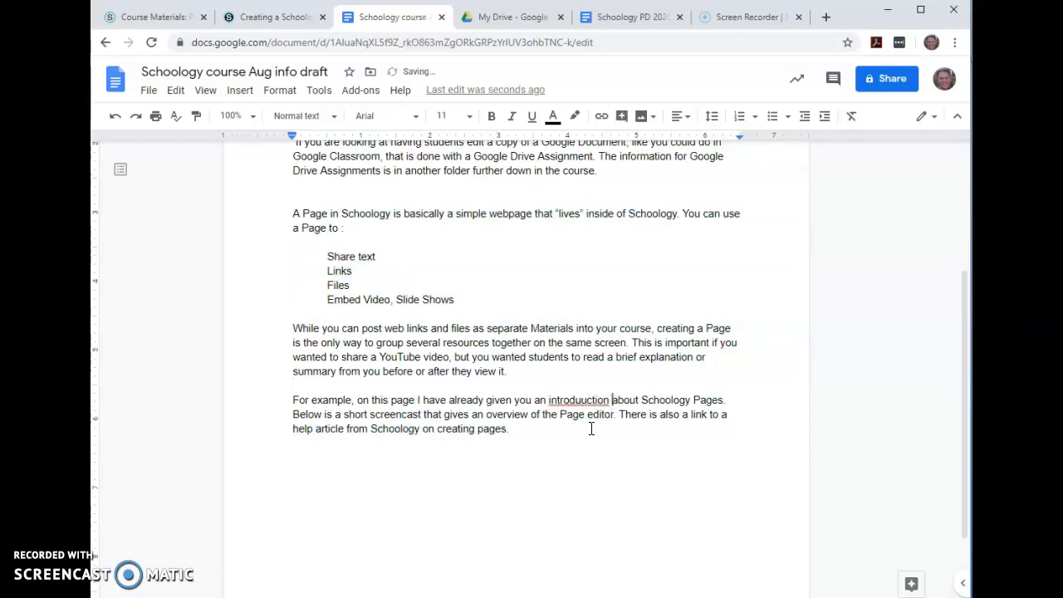
pyautogui.click(579, 399)
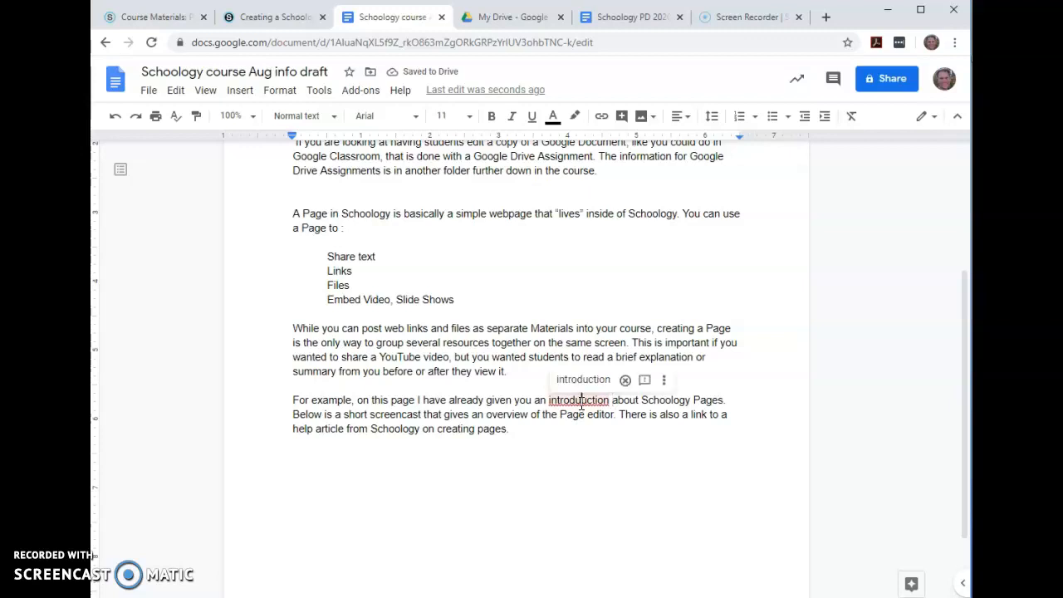
pyautogui.click(584, 379)
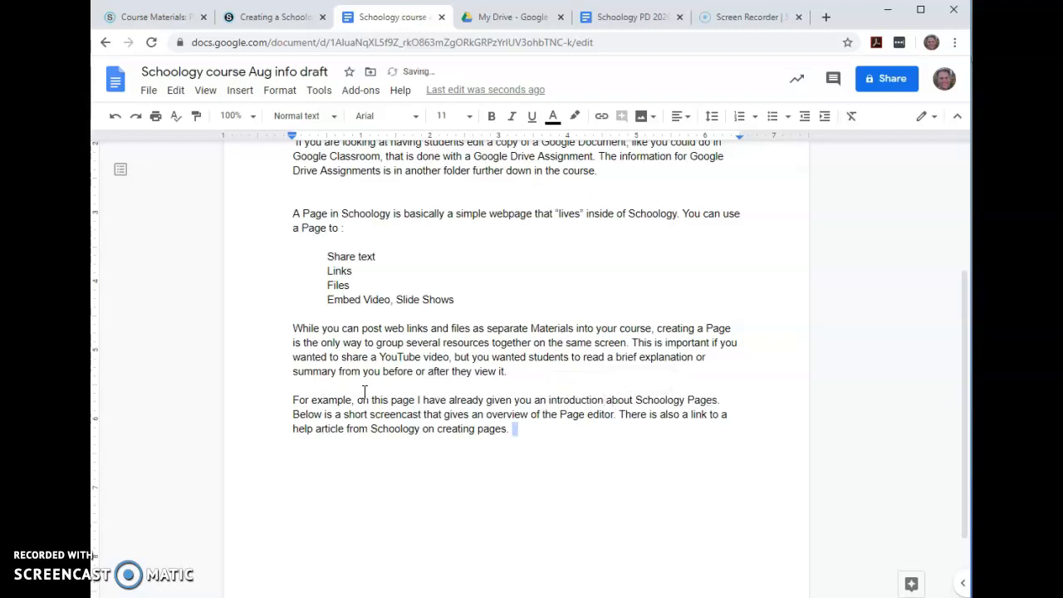
# Step: Copy the draft's last paragraph, starting "For example", and paste it over the unfinished "For example" sentence on the Schoology page
pyautogui.moveTo(293, 401); pyautogui.dragTo(507, 429)
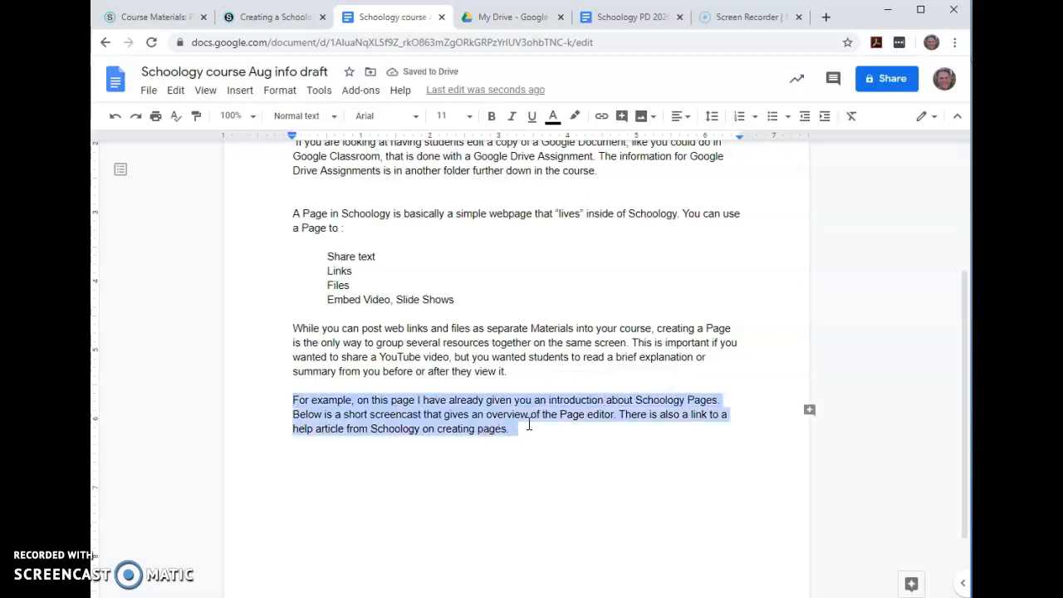
pyautogui.rightClick(508, 419)
pyautogui.click(558, 274)
pyautogui.click(261, 26)
pyautogui.moveTo(579, 367); pyautogui.dragTo(253, 378)
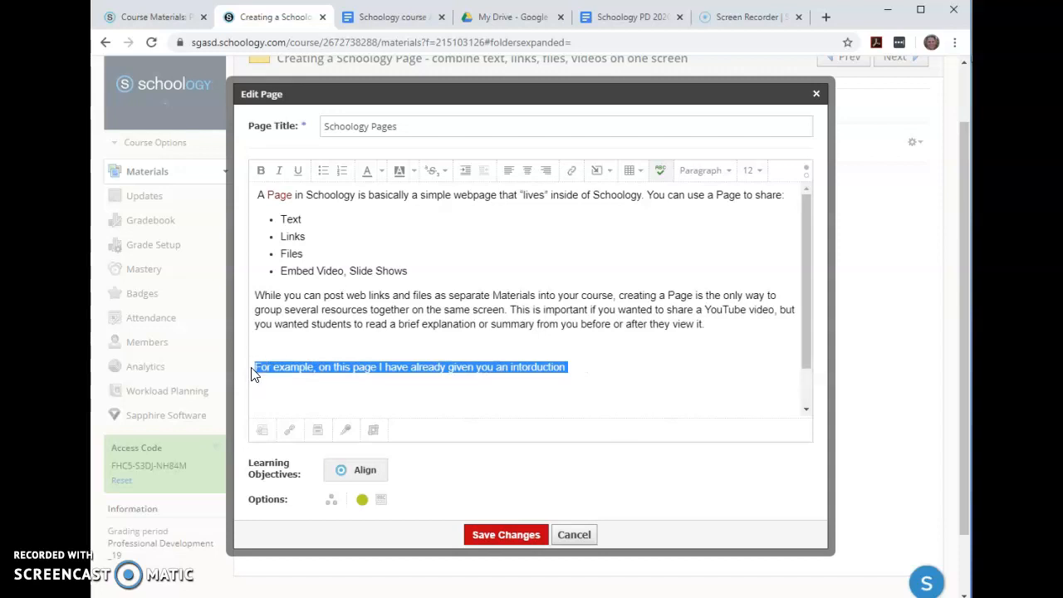
pyautogui.hotkey('ctrl', 'v')
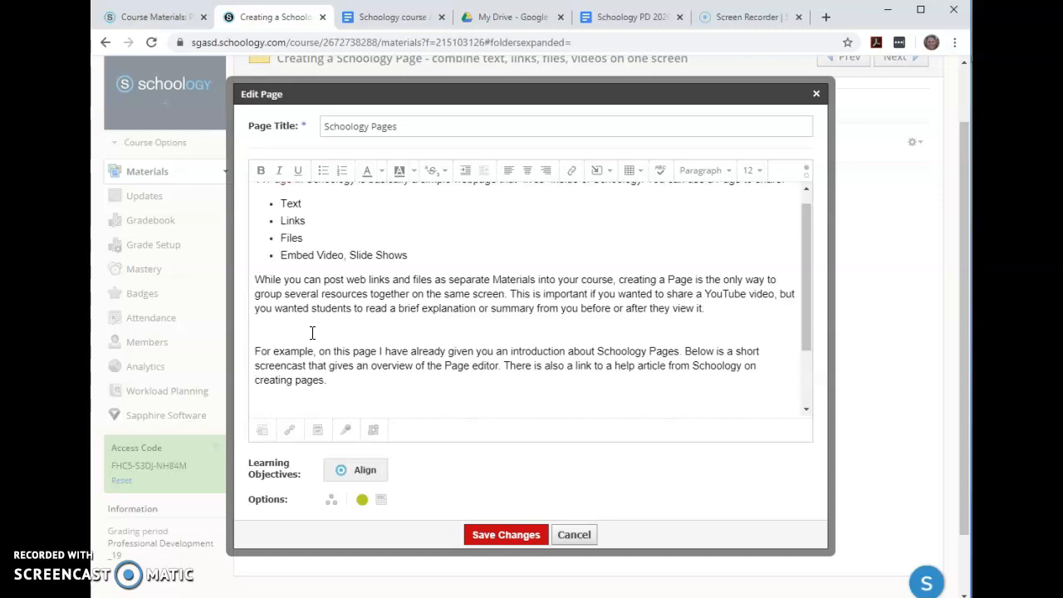
# Step: Review the page's full text, from the opening description and bullet list through the closing "For example" paragraph
pyautogui.scroll(-1, 313, 333)
pyautogui.scroll(1, 313, 333)
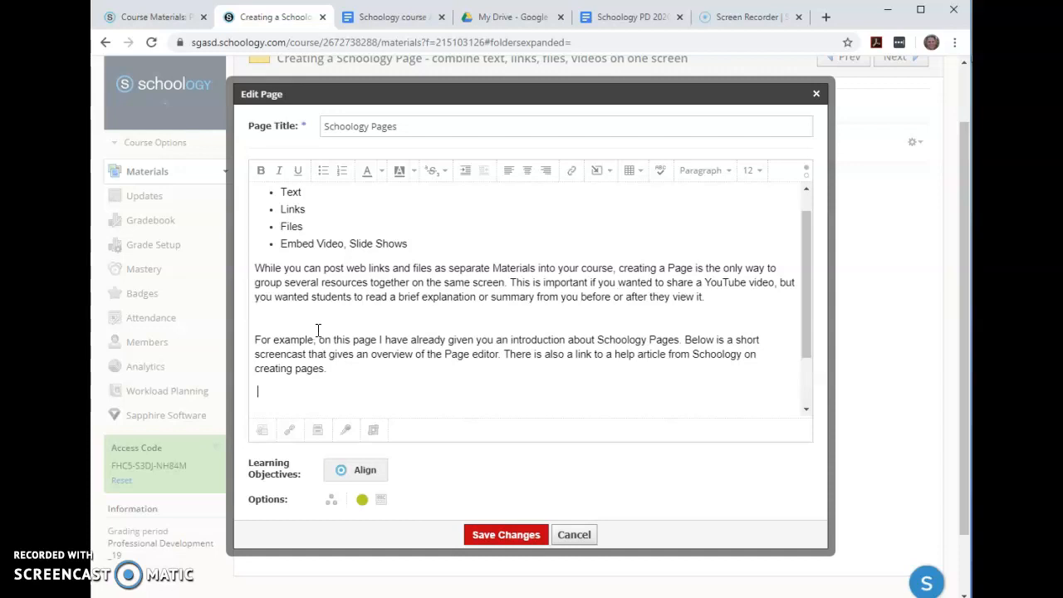
pyautogui.scroll(1, 375, 224)
pyautogui.scroll(-1, 374, 225)
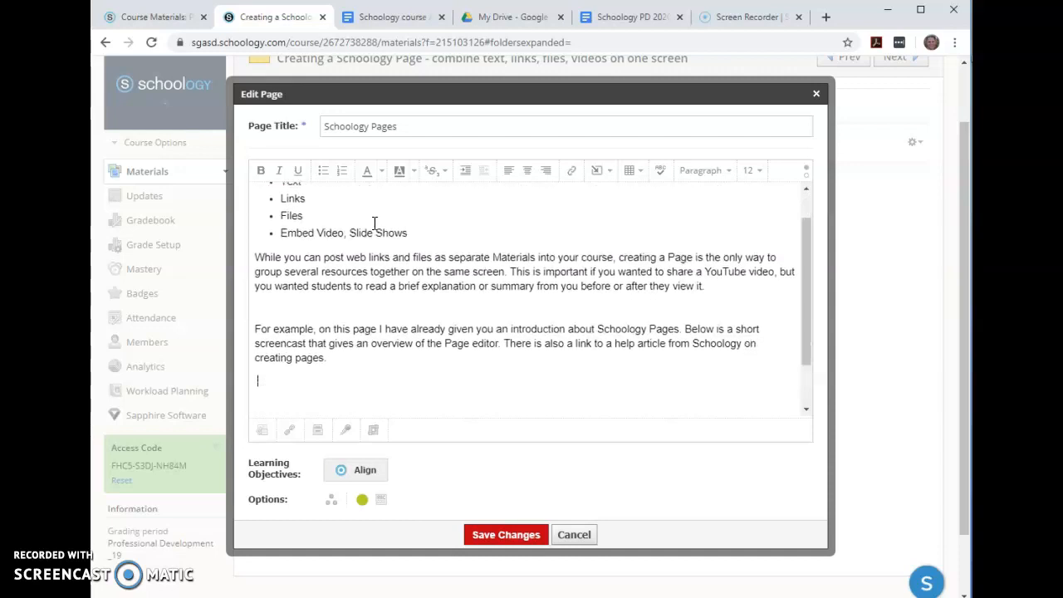
pyautogui.click(258, 354)
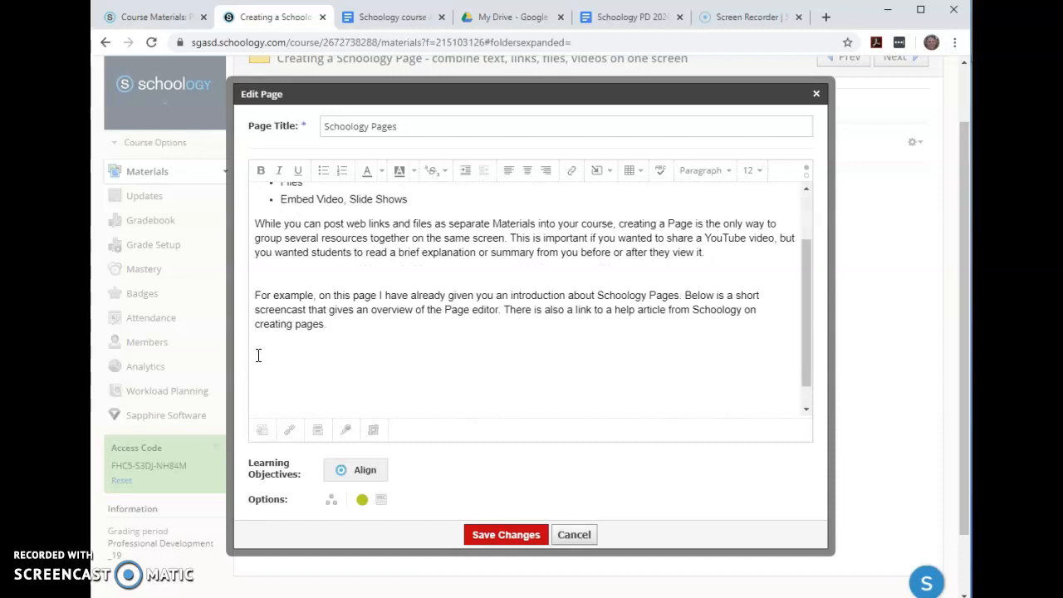
pyautogui.scroll(1, 258, 355)
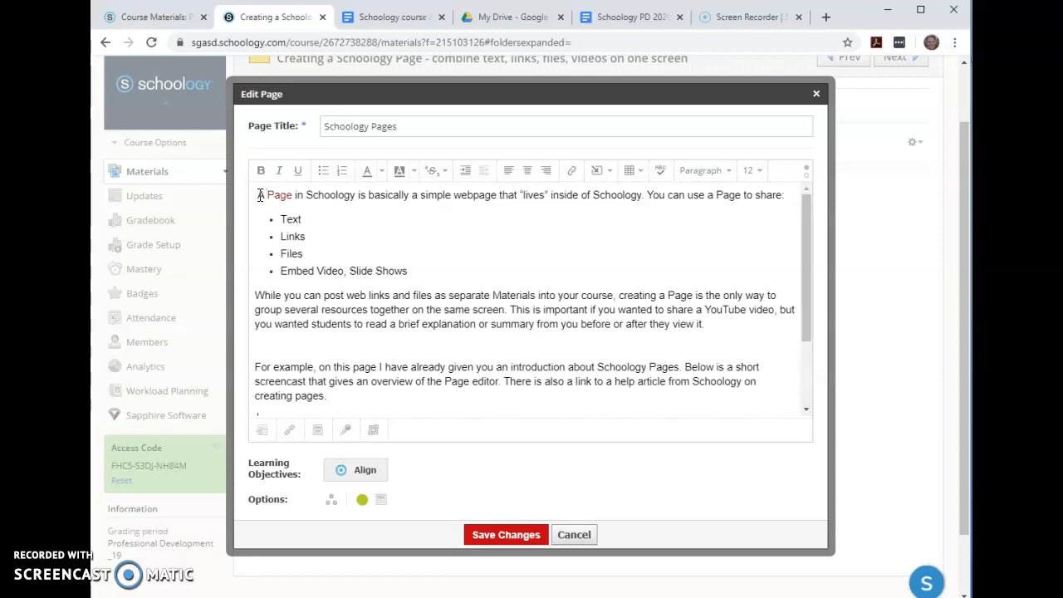
pyautogui.moveTo(258, 195); pyautogui.dragTo(440, 394)
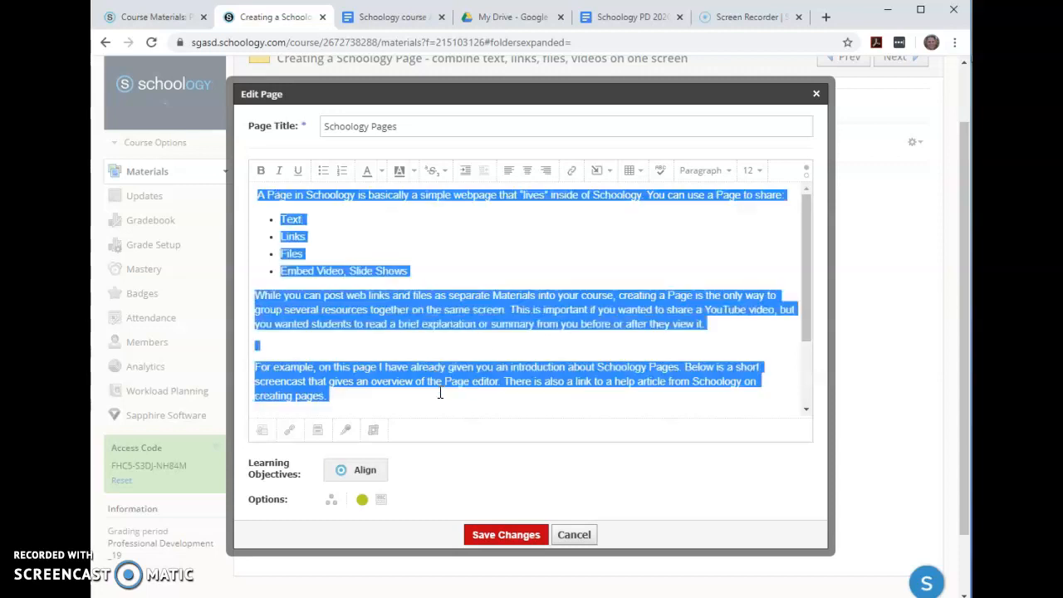
pyautogui.scroll(-2, 441, 393)
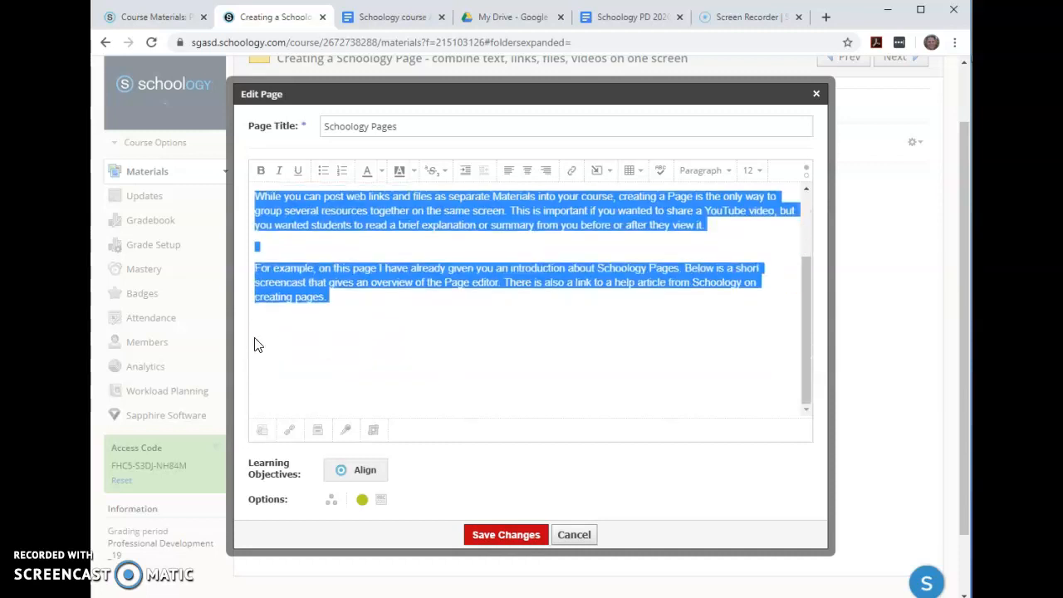
# Step: Start a link on the blank line below the last paragraph and copy the Schoology Help Center article address on Course Materials: Pages
pyautogui.click(261, 329)
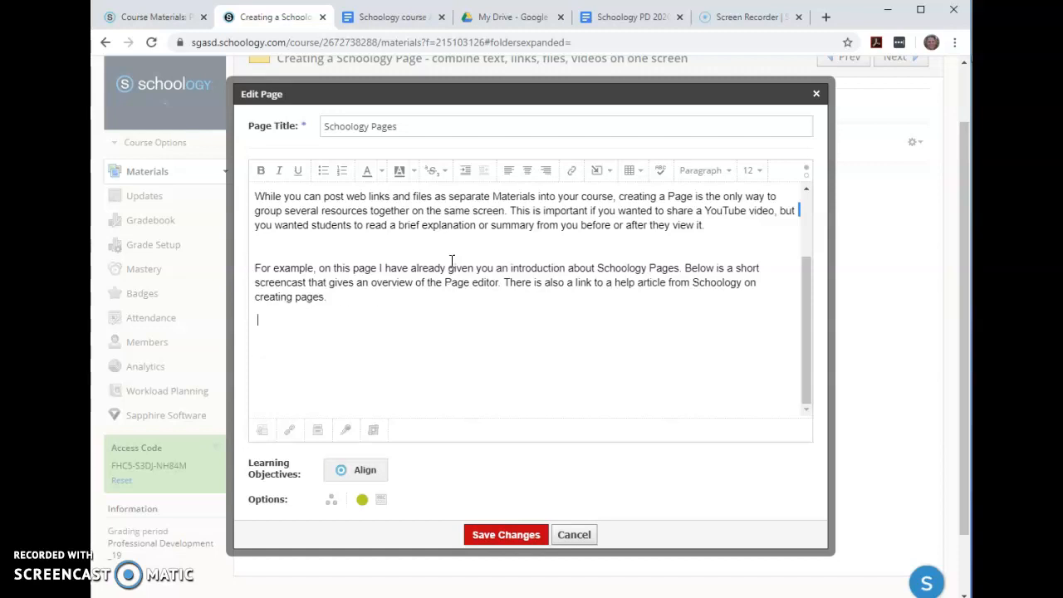
pyautogui.click(573, 174)
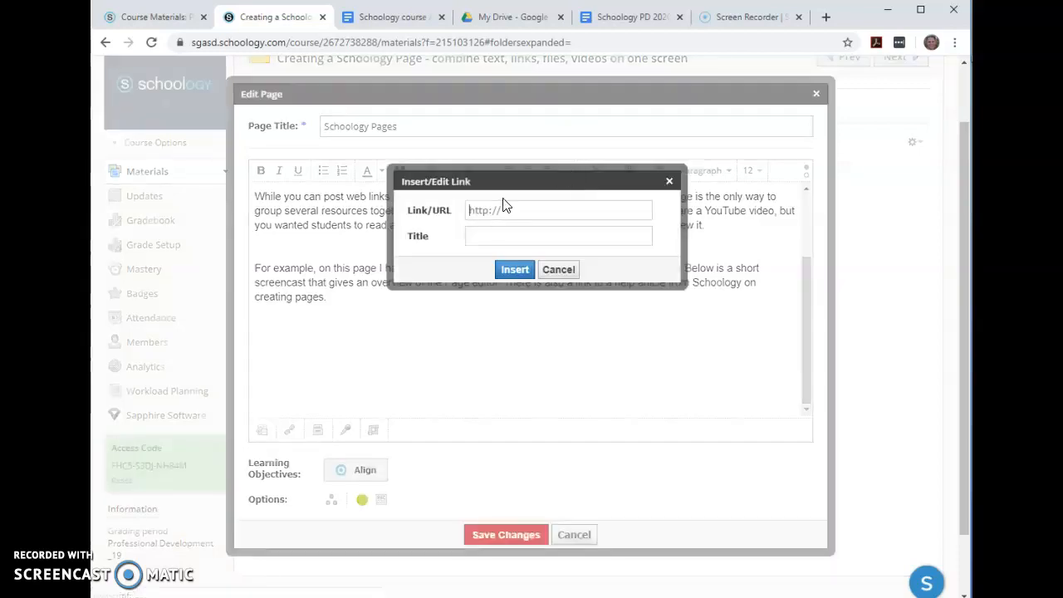
pyautogui.click(177, 24)
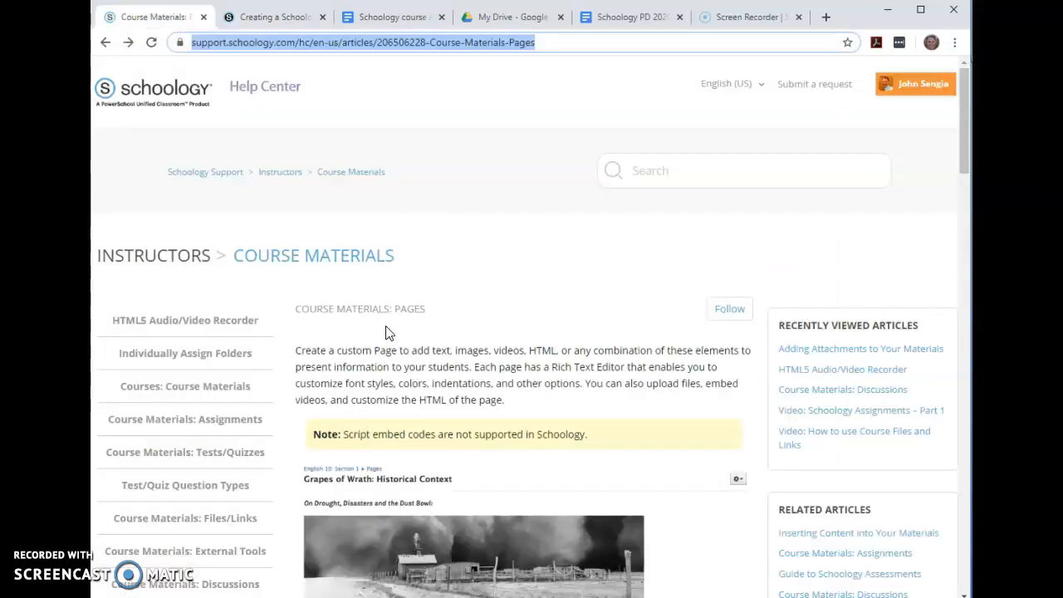
pyautogui.click(398, 43)
pyautogui.rightClick(398, 51)
pyautogui.click(433, 107)
pyautogui.click(289, 18)
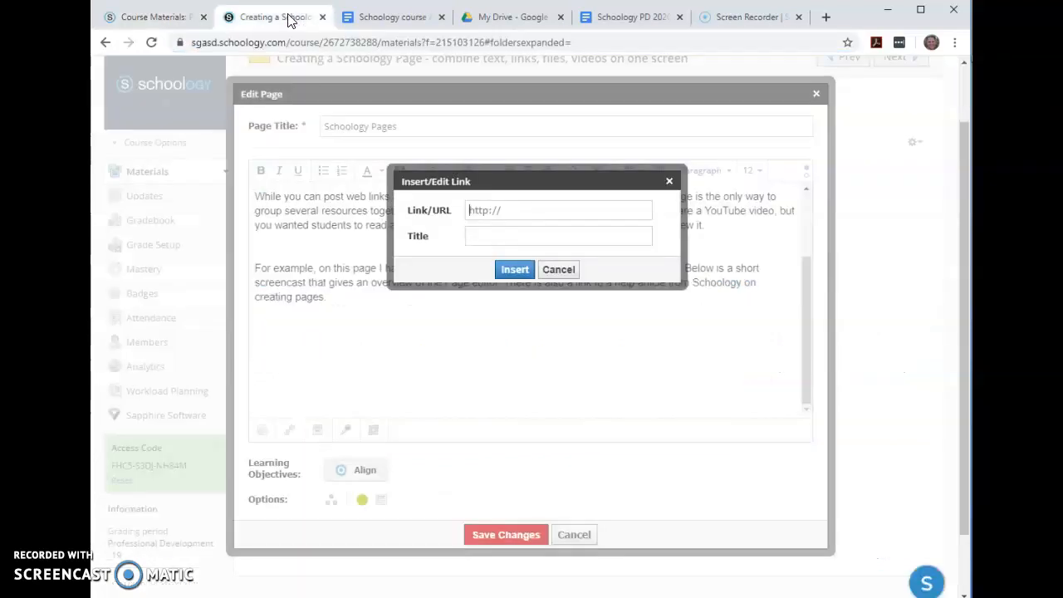
# Step: Insert the copied help article address as a link titled "Help for Schoology Pages"
pyautogui.click(502, 208)
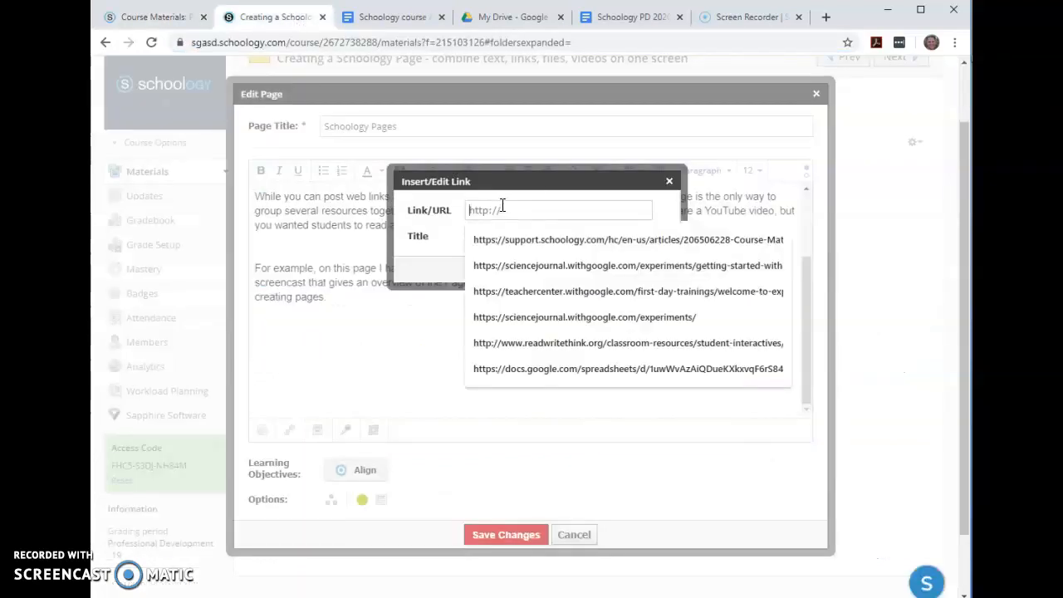
pyautogui.hotkey('ctrl', 'v')
pyautogui.click(505, 236)
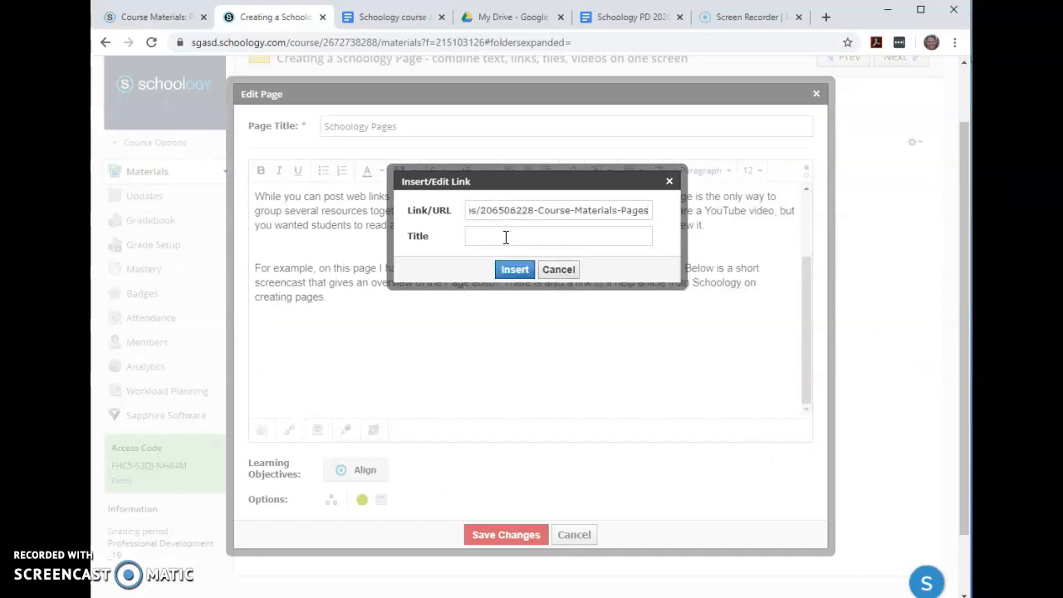
pyautogui.write('Help')
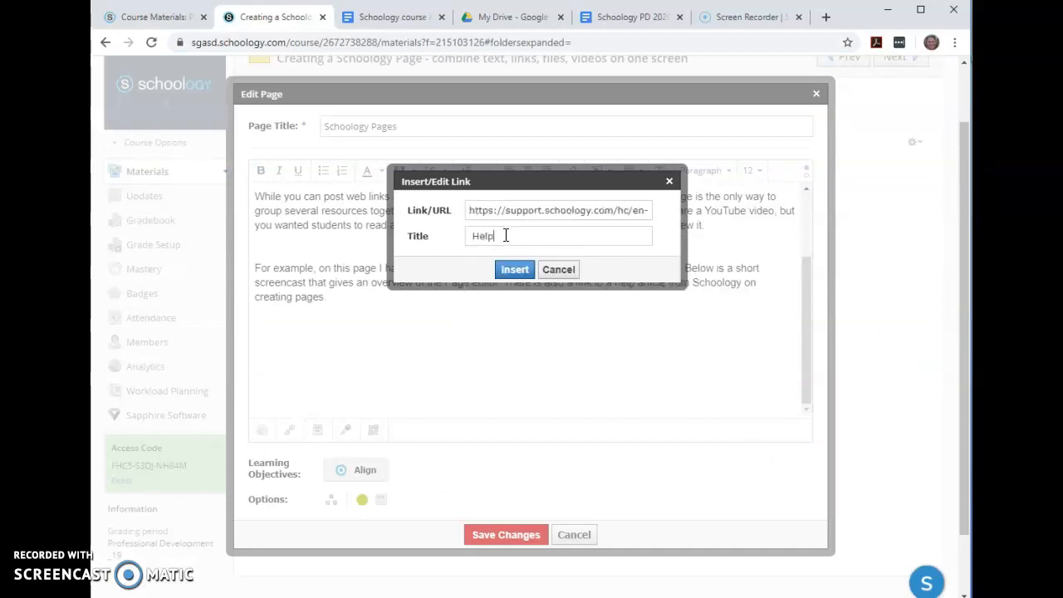
pyautogui.write(' for Schoology Pages')
pyautogui.click(514, 269)
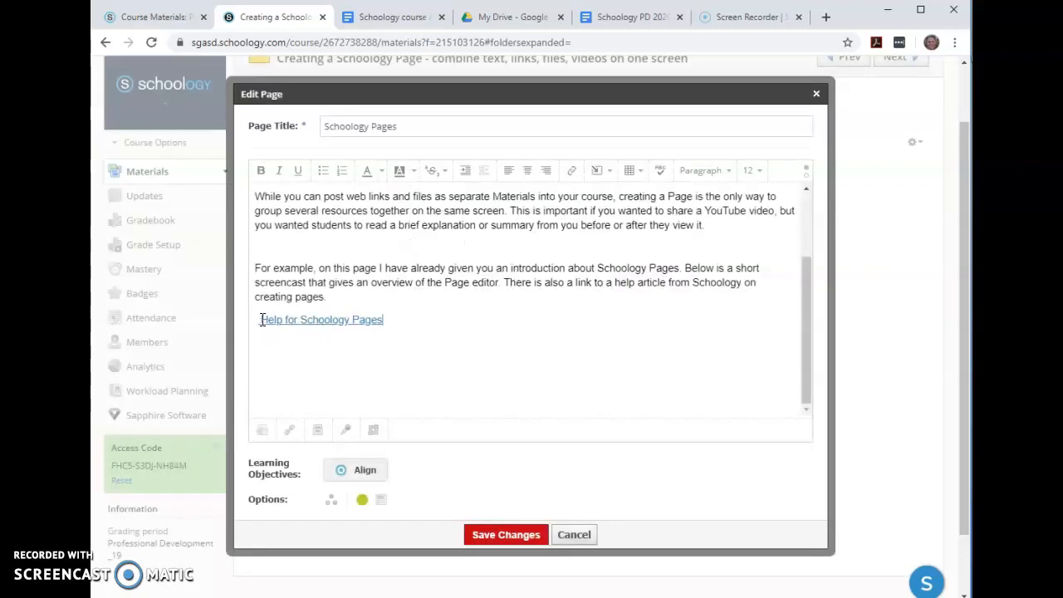
# Step: Delete the help link text below the last paragraph, leaving a blank line in its place
pyautogui.press('End')
pyautogui.press('BackSpace')
pyautogui.press('Delete')
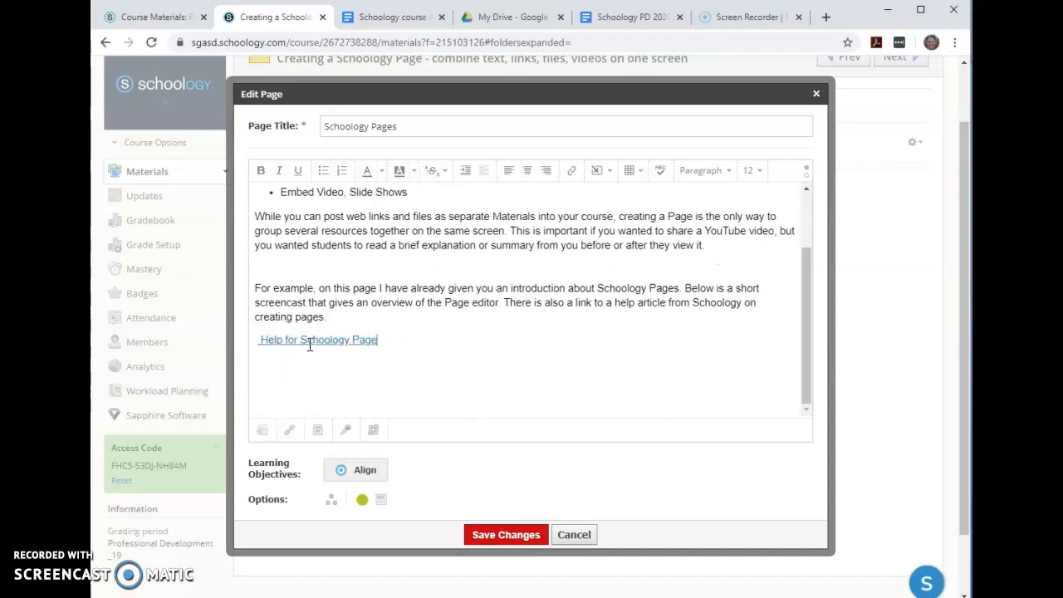
pyautogui.tripleClick(258, 353)
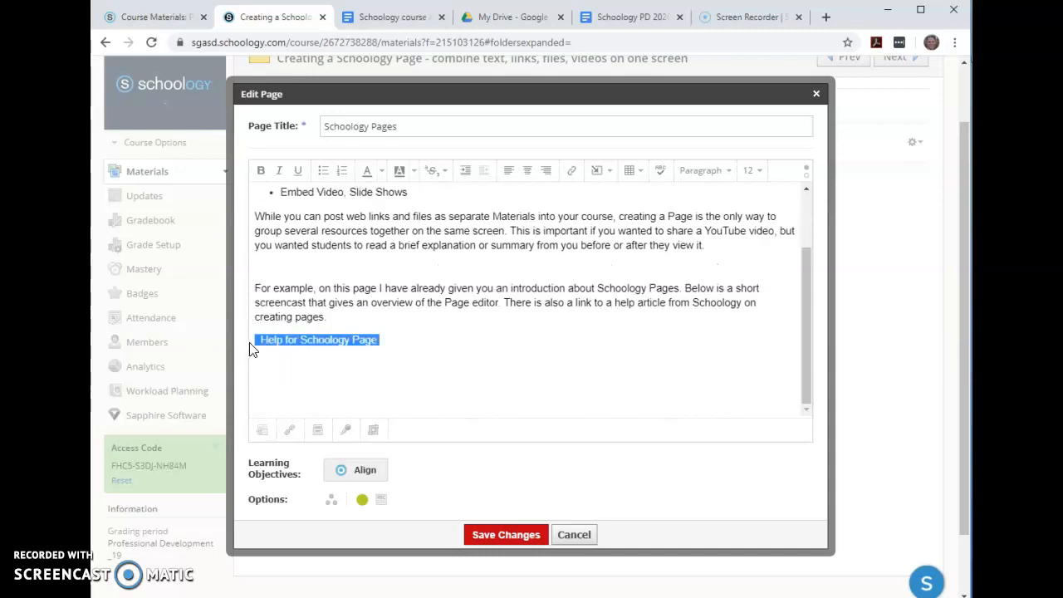
pyautogui.press('Delete')
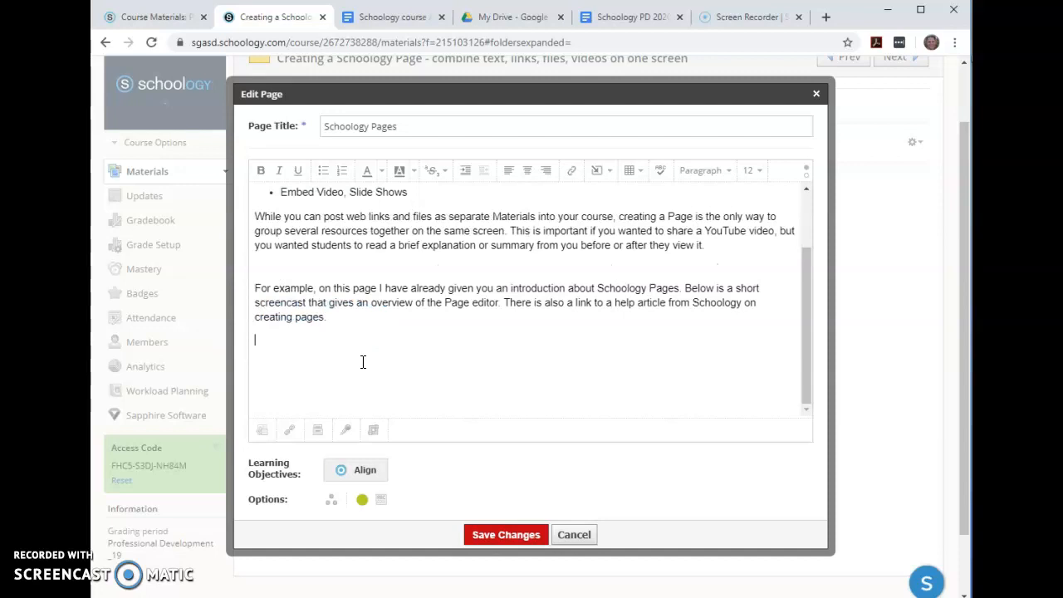
pyautogui.press('BackSpace')
pyautogui.press('Return')
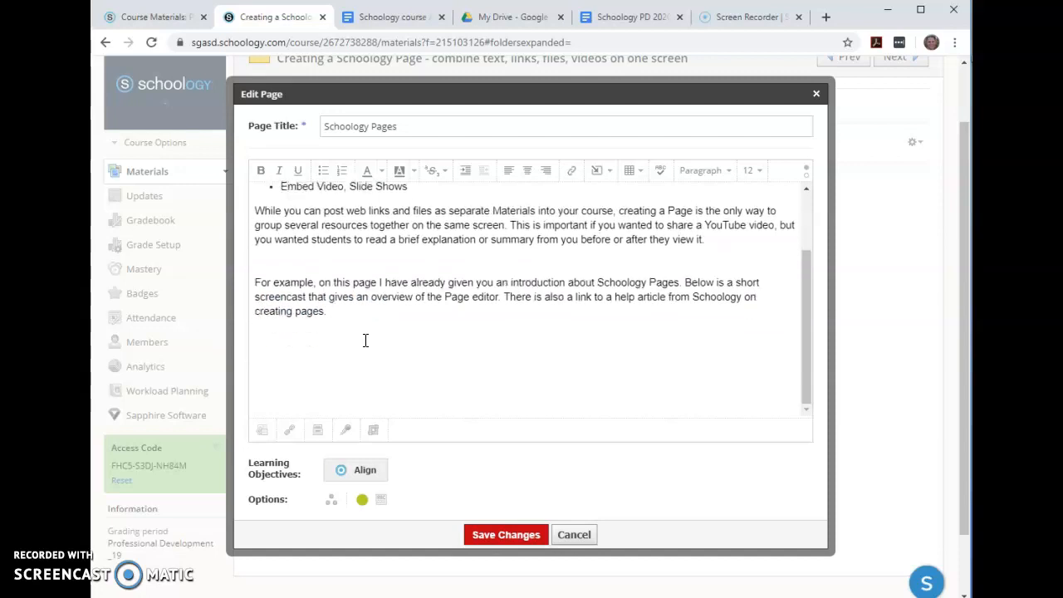
# Step: Insert the copied help article address as a link titled "Help for Schoology Pages" below the last paragraph and add a blank line beneath it
pyautogui.click(572, 171)
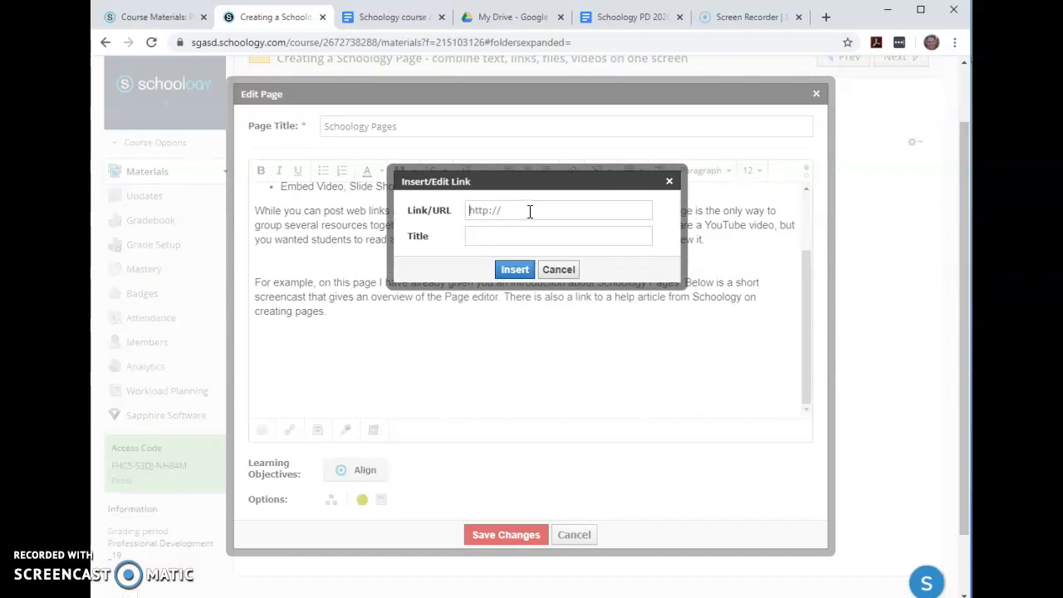
pyautogui.rightClick(530, 211)
pyautogui.click(564, 295)
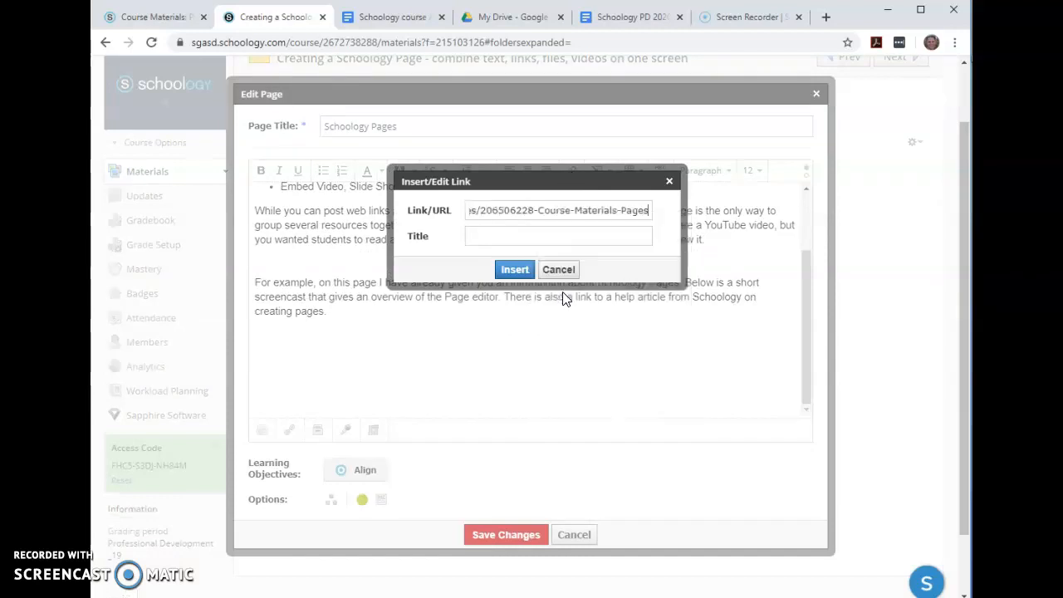
pyautogui.click(505, 235)
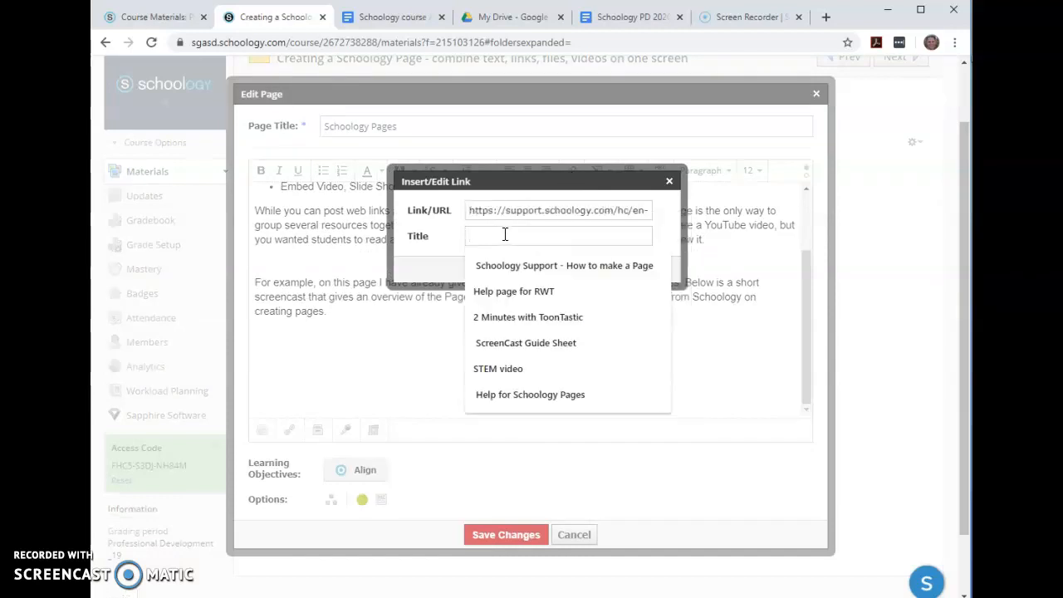
pyautogui.write('Help f')
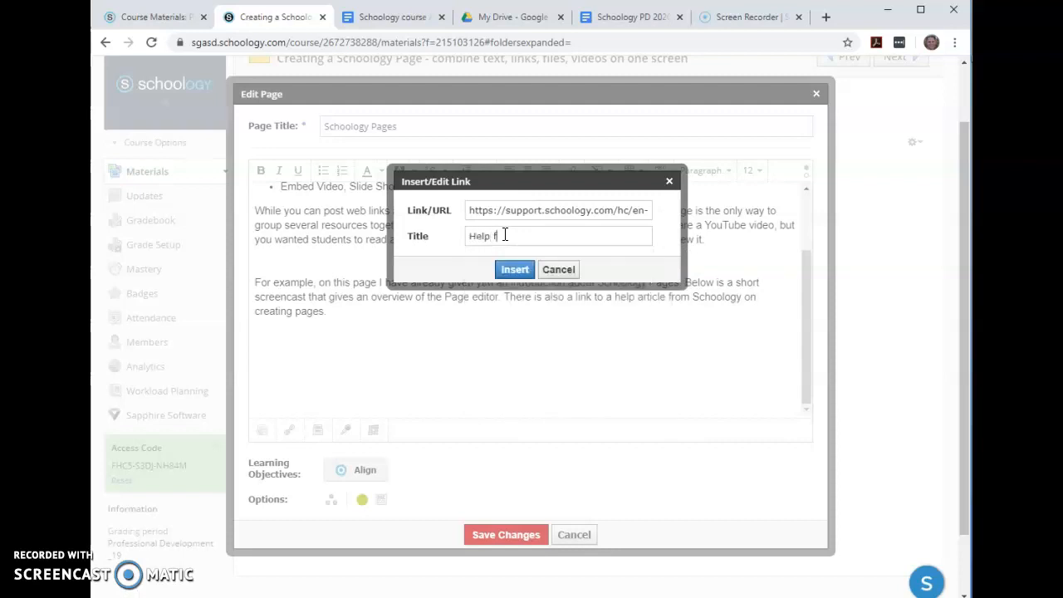
pyautogui.write('or Schoology')
pyautogui.write('ages')
pyautogui.click(514, 270)
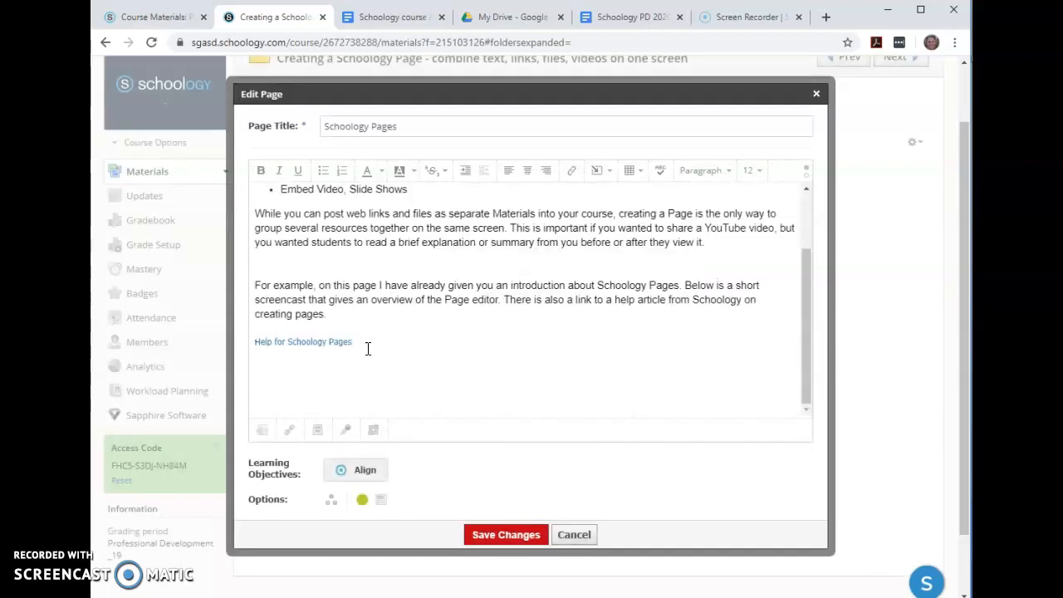
pyautogui.press('Return')
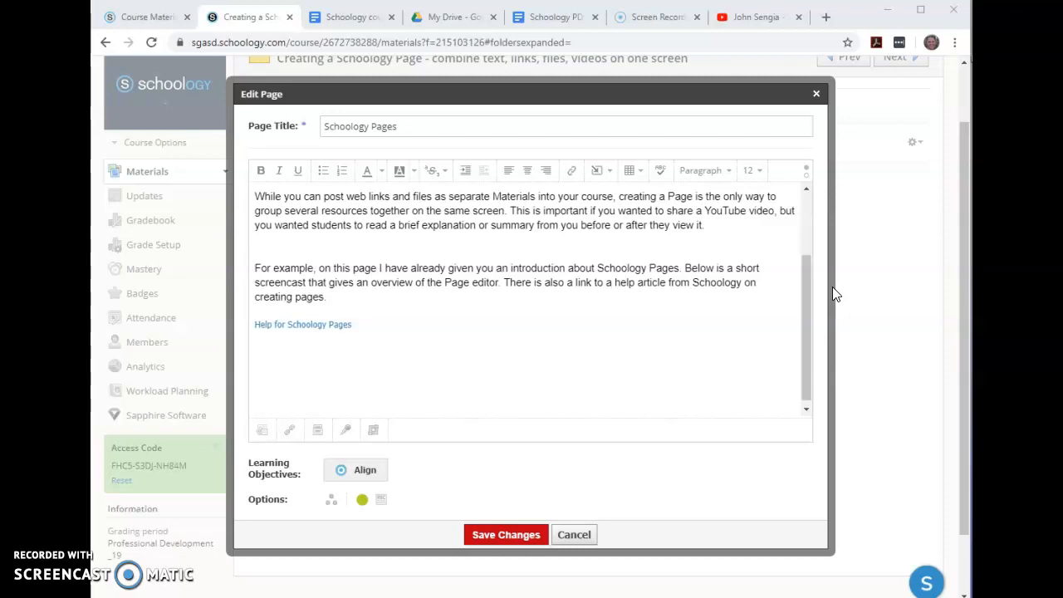
pyautogui.click(268, 355)
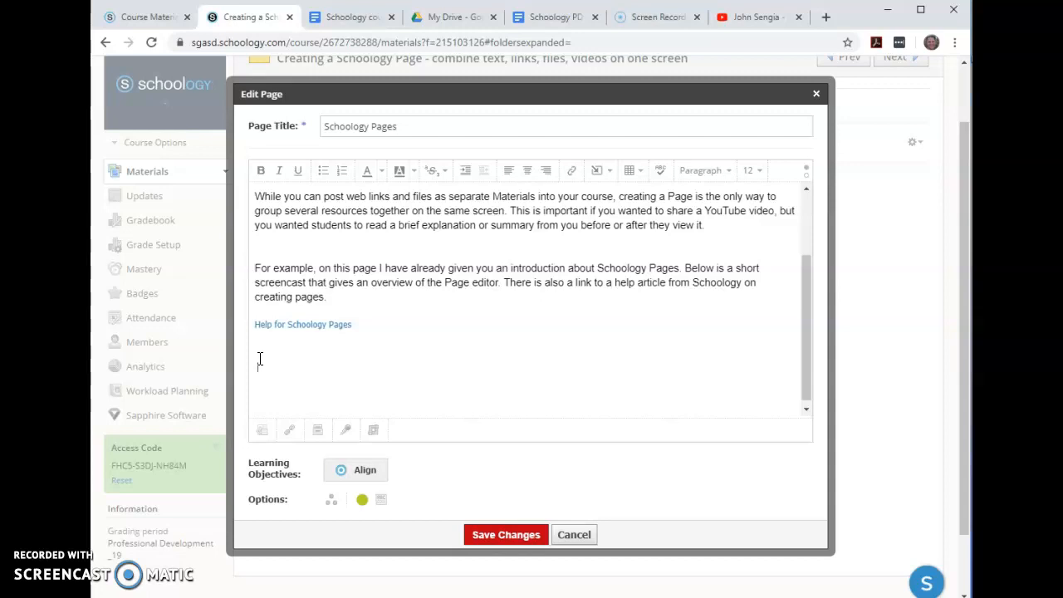
# Step: Switch to YouTube, open the "Spell Check Glitch" upload, pause it and copy its web address
pyautogui.click(745, 19)
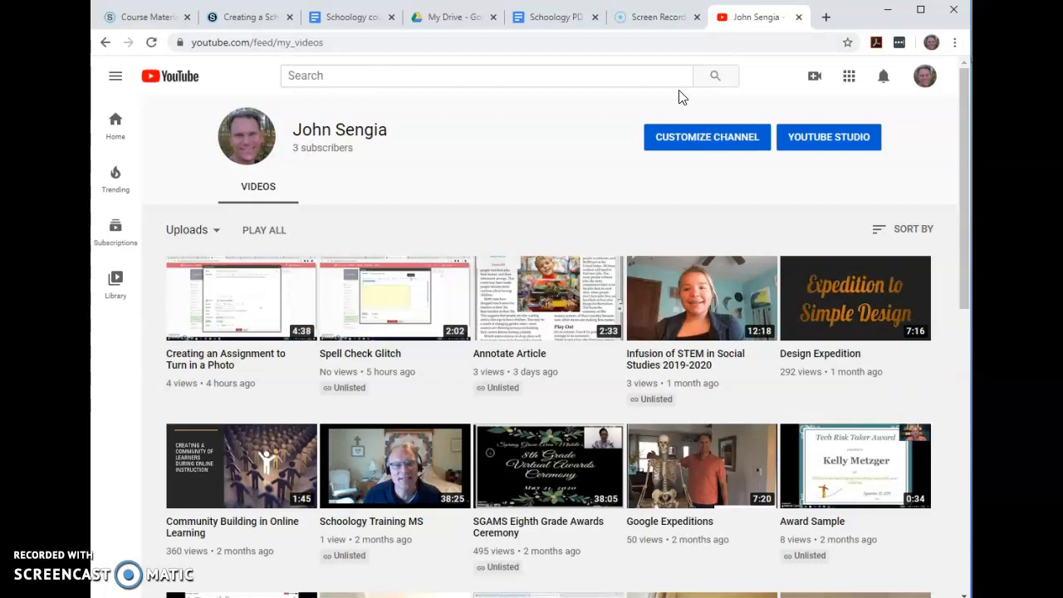
pyautogui.click(384, 302)
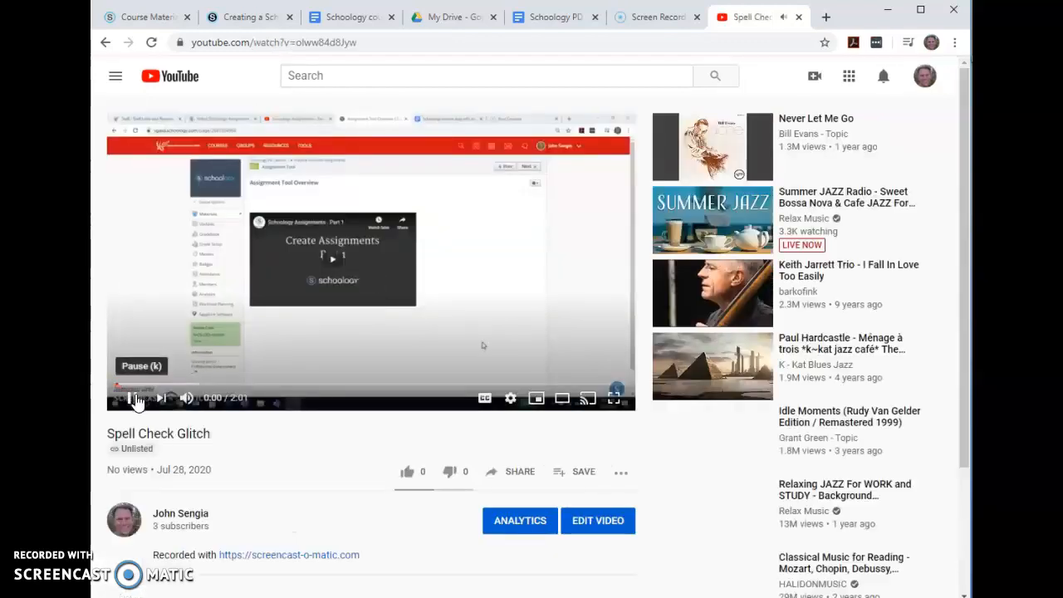
pyautogui.click(135, 398)
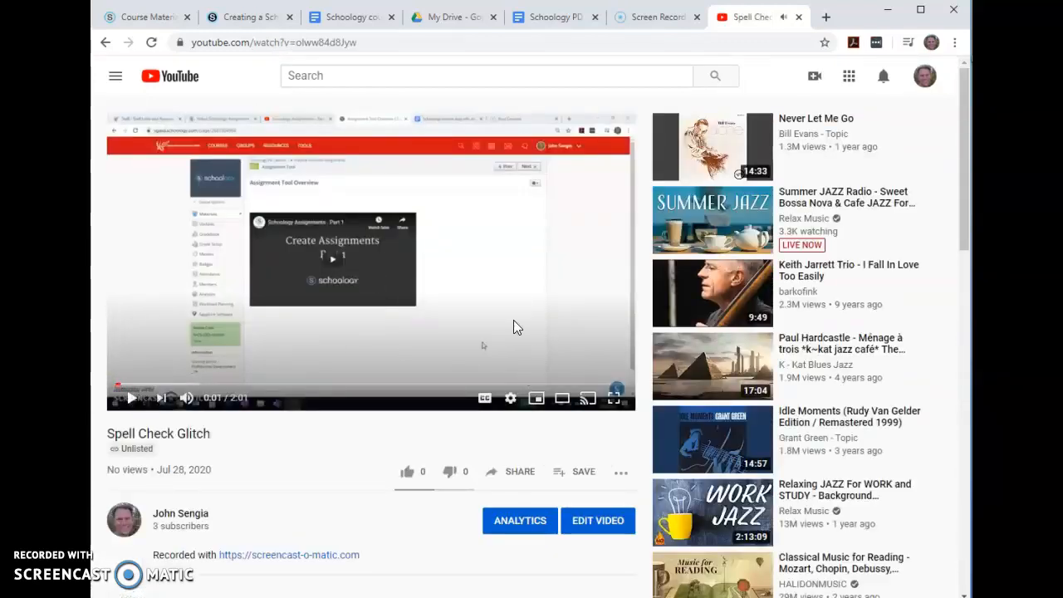
pyautogui.click(355, 46)
pyautogui.rightClick(336, 46)
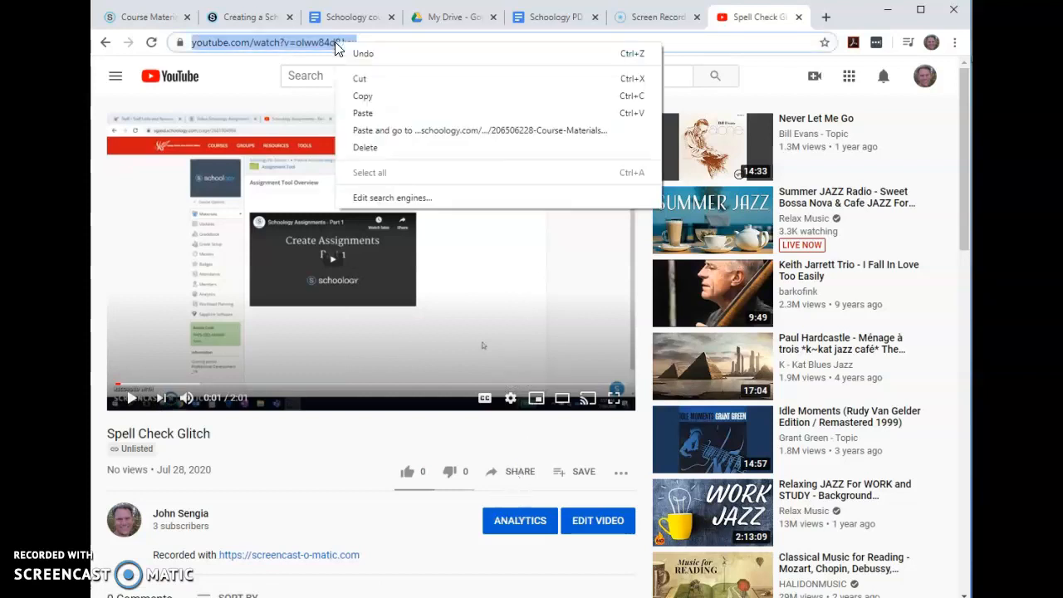
pyautogui.click(359, 97)
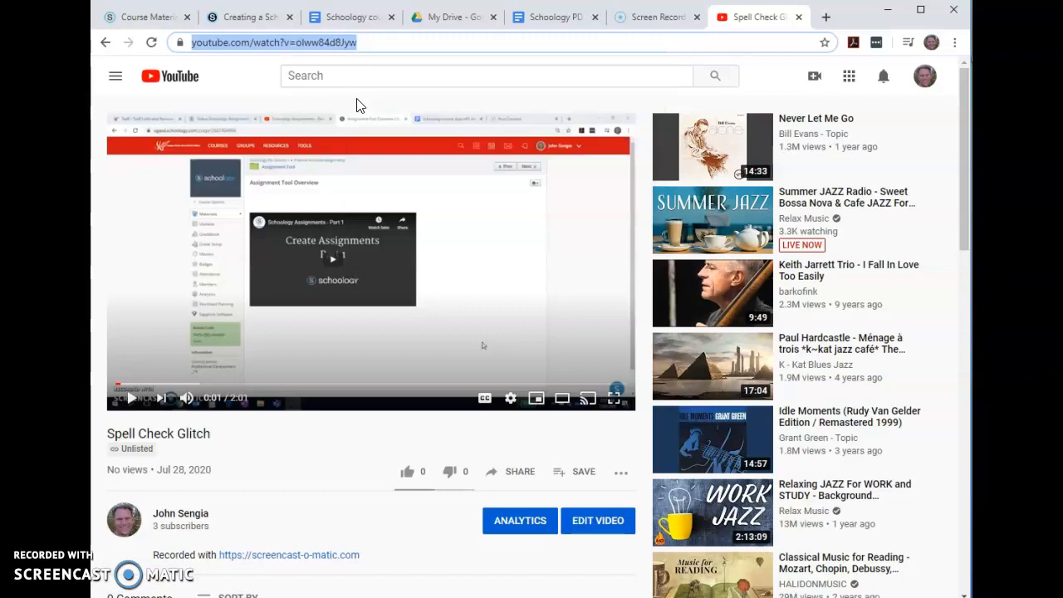
# Step: Return to the Schoology page editor and embed the copied YouTube address as web media below the help link
pyautogui.click(241, 19)
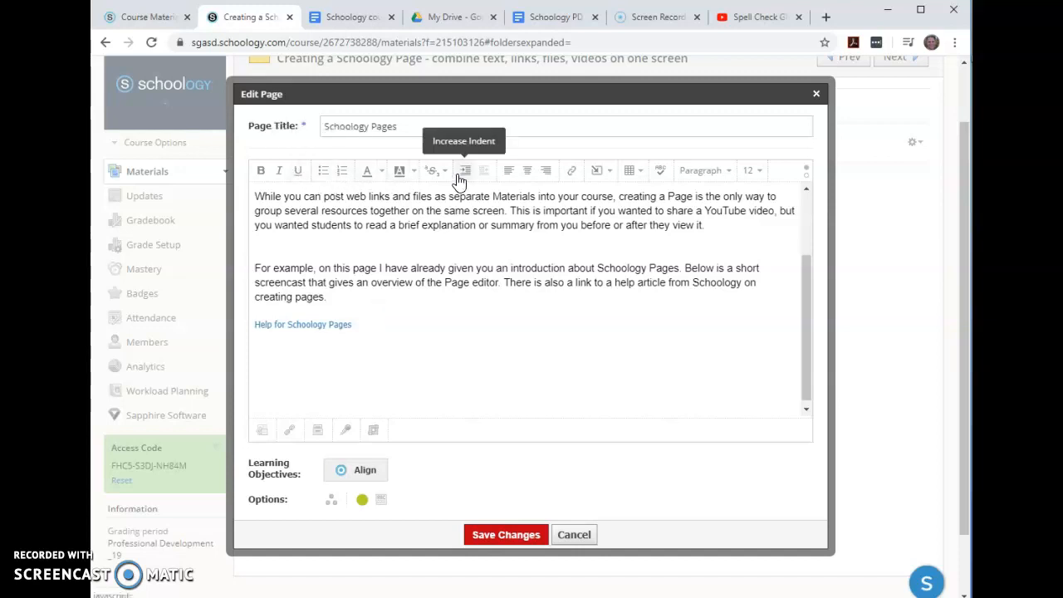
pyautogui.click(610, 171)
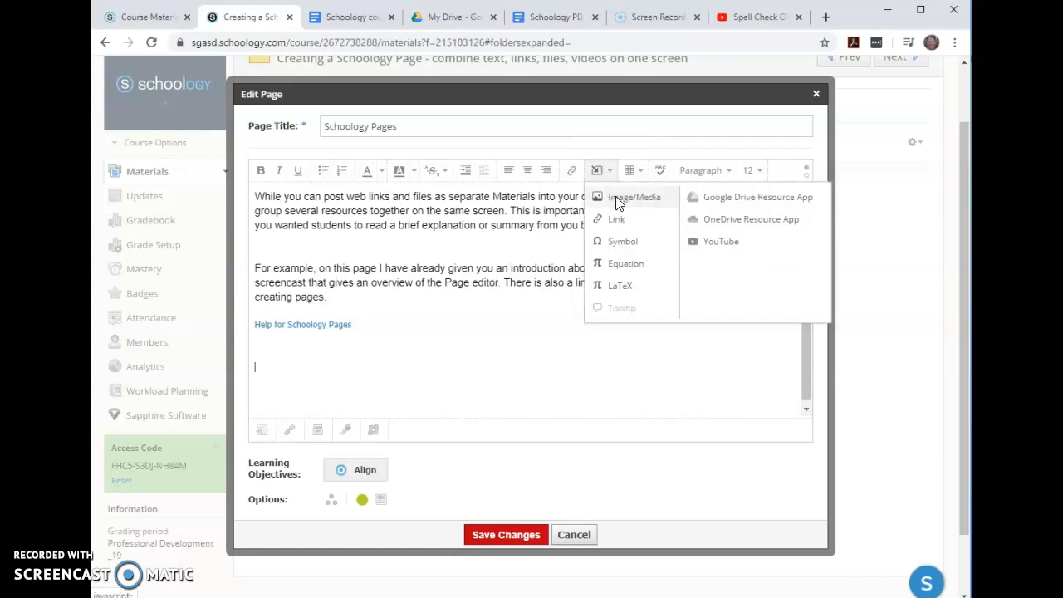
pyautogui.click(615, 199)
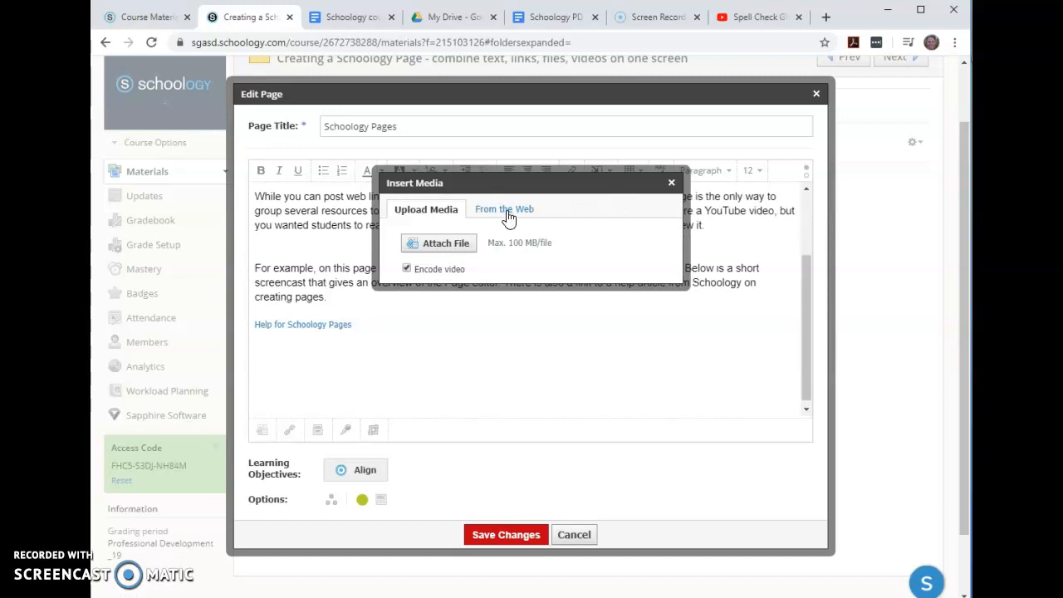
pyautogui.click(508, 214)
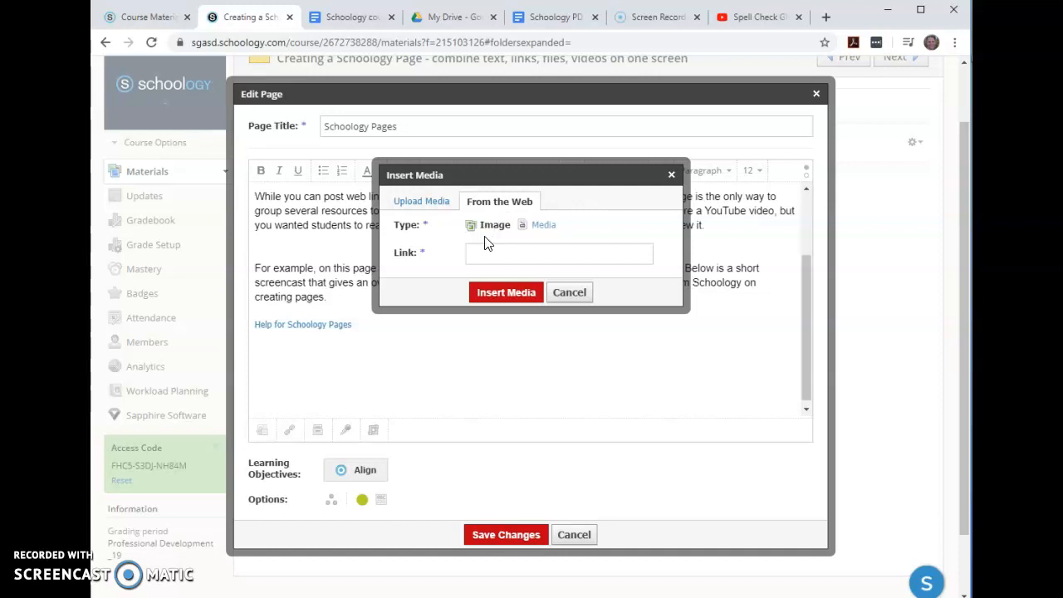
pyautogui.click(545, 232)
pyautogui.click(516, 252)
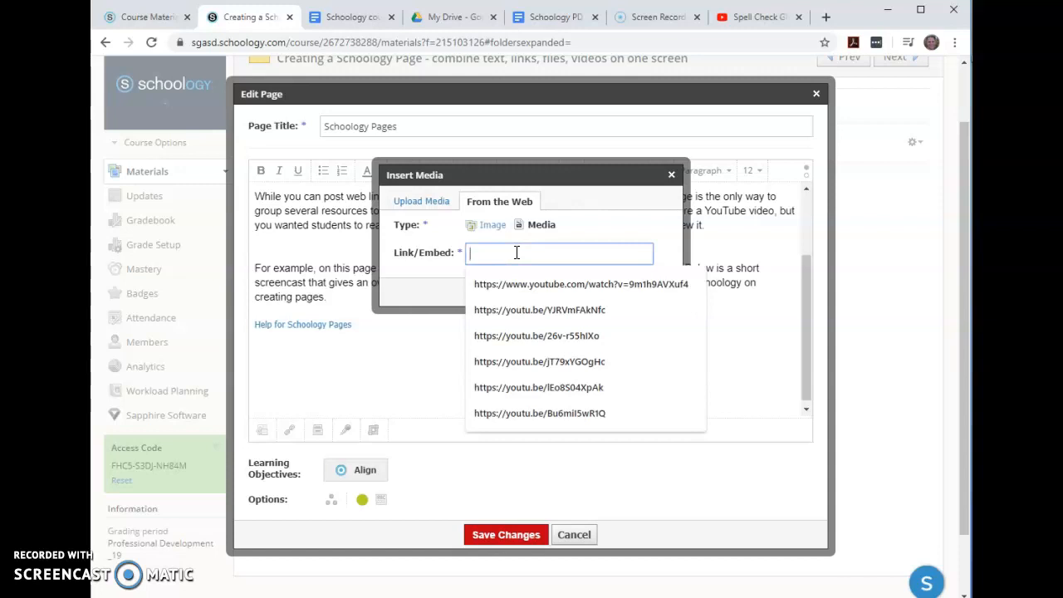
pyautogui.hotkey('ctrl', 'v')
pyautogui.click(504, 292)
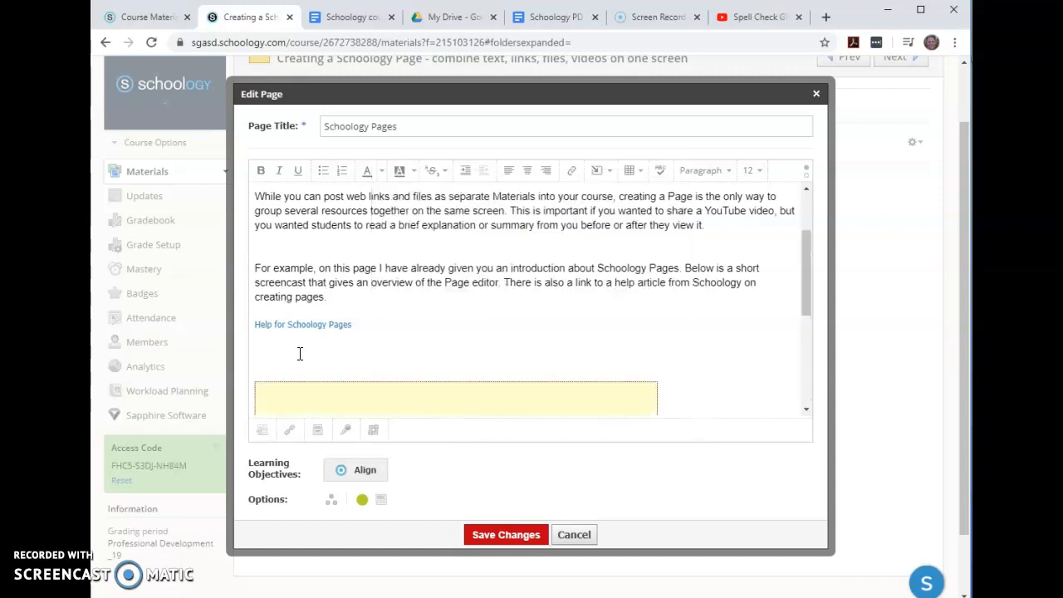
# Step: Save the page and open Schoology Pages to review its text, help link and embedded video
pyautogui.scroll(-3, 292, 352)
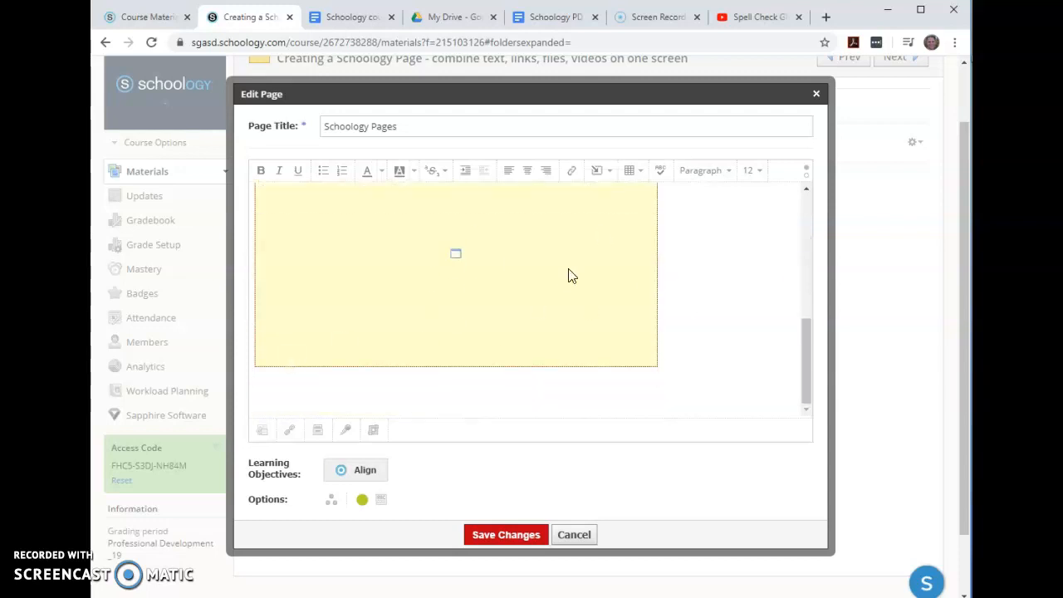
pyautogui.scroll(3, 510, 276)
pyautogui.scroll(-3, 503, 316)
pyautogui.click(491, 537)
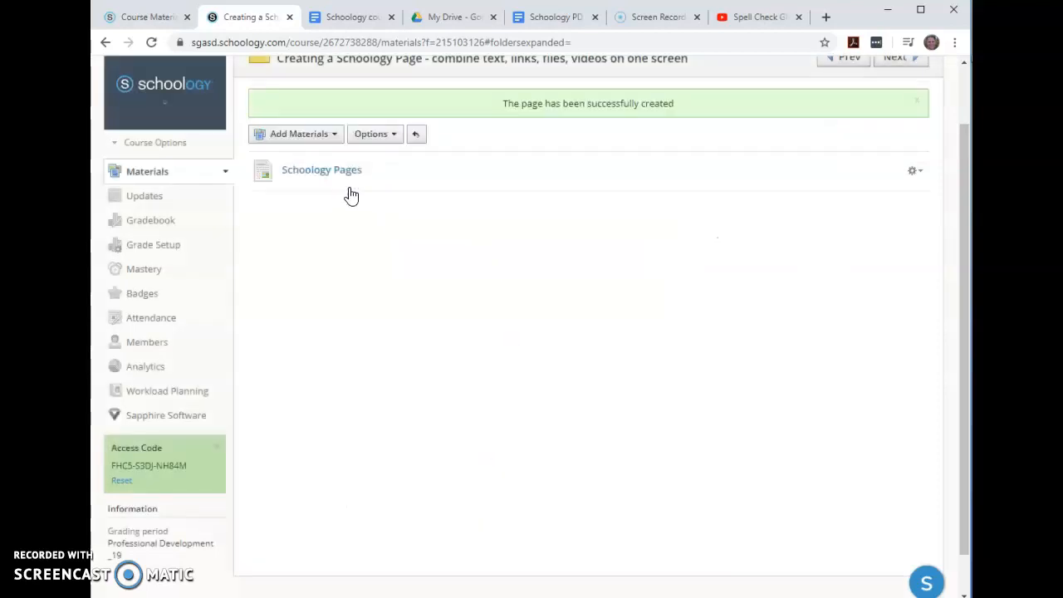
pyautogui.click(321, 171)
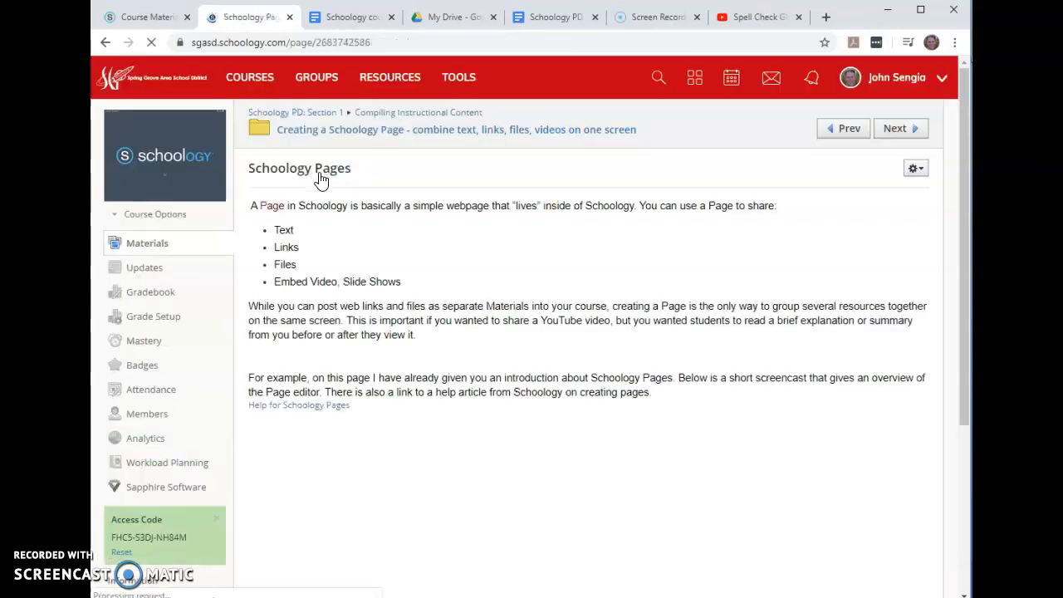
pyautogui.scroll(-1, 324, 177)
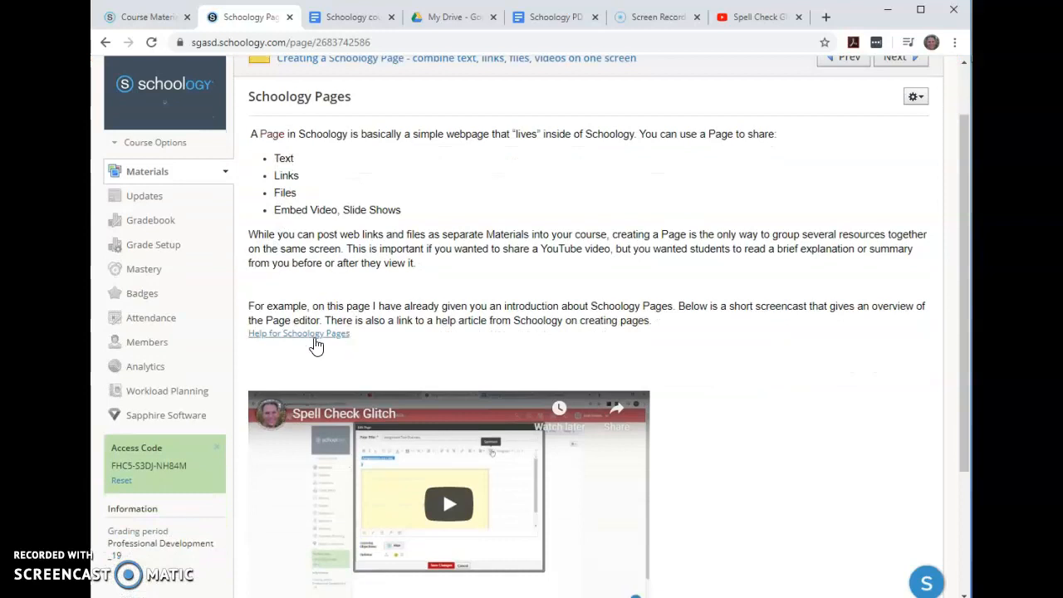
pyautogui.scroll(-2, 316, 343)
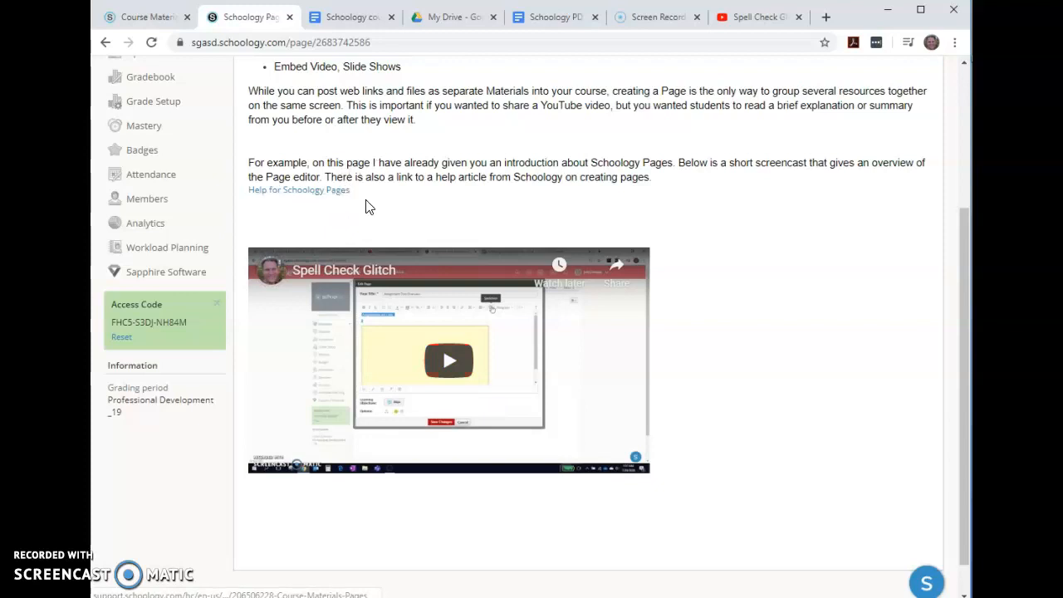
pyautogui.scroll(3, 391, 163)
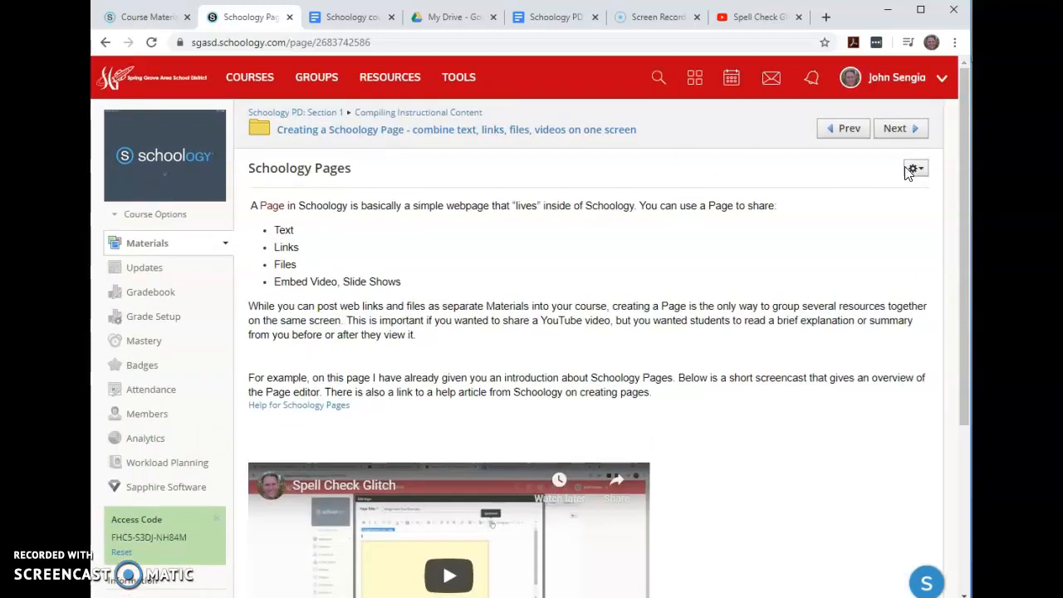
# Step: Reopen the page for editing and add blank space between the last paragraph and the help link
pyautogui.click(914, 171)
pyautogui.click(891, 192)
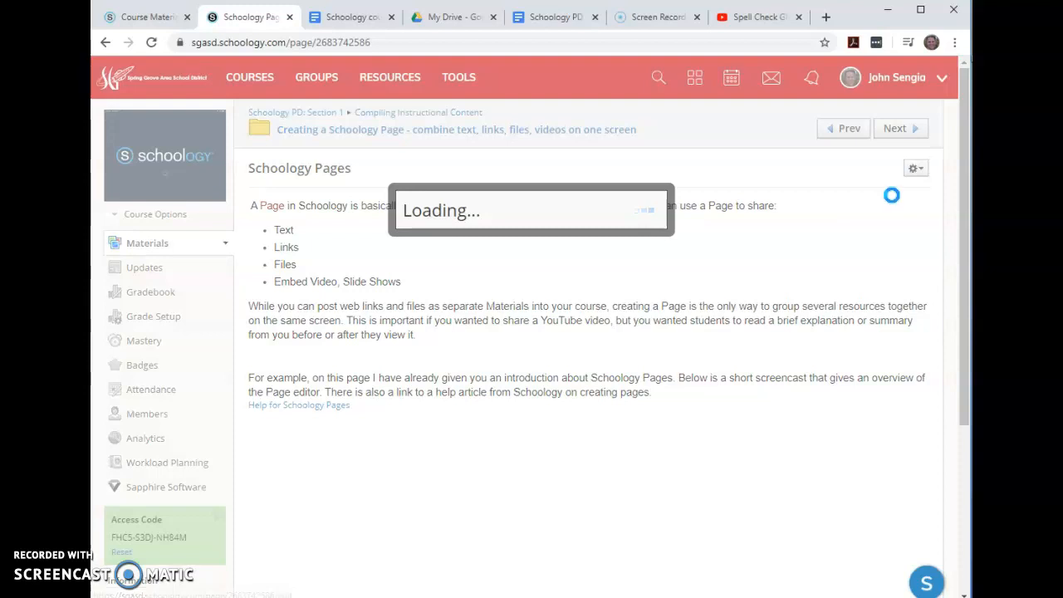
pyautogui.scroll(-4, 421, 289)
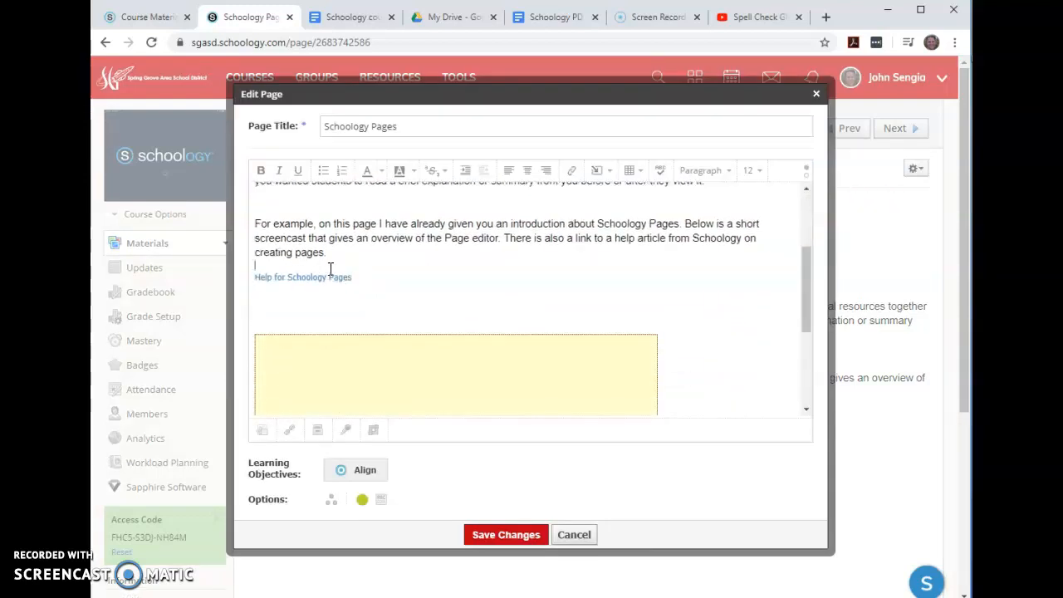
pyautogui.press('Return')
pyautogui.press('Return')
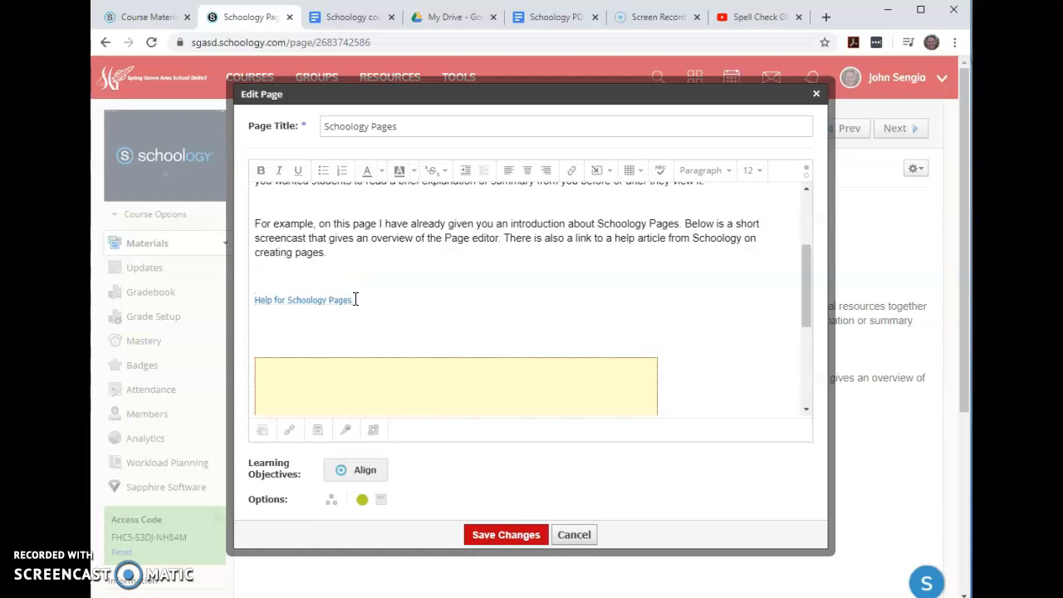
# Step: Set the font size of the "Help for Schoology Pages" link to 16
pyautogui.moveTo(355, 300); pyautogui.dragTo(254, 304)
pyautogui.click(759, 177)
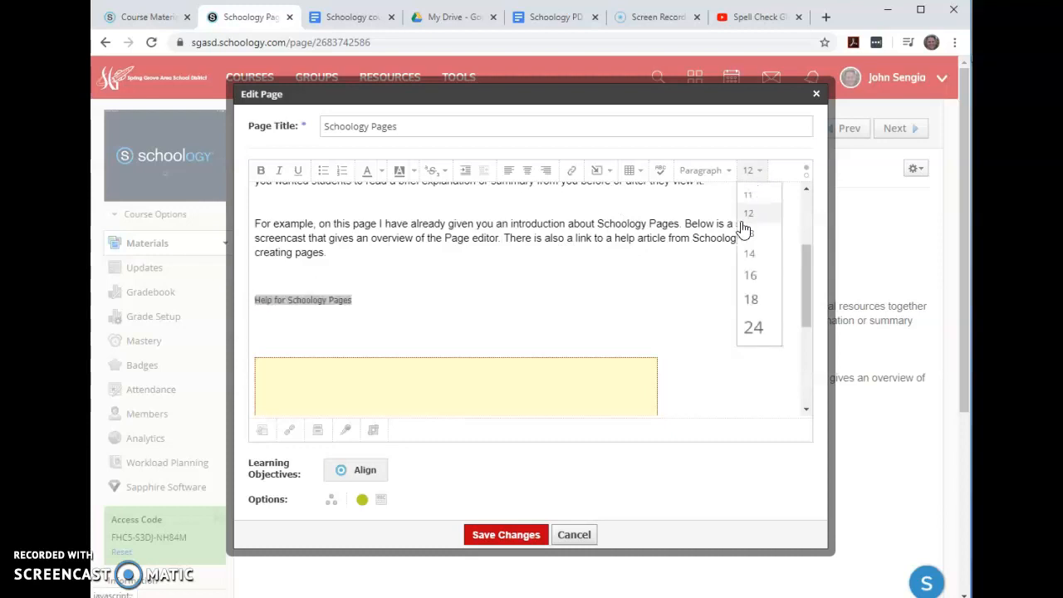
pyautogui.click(753, 276)
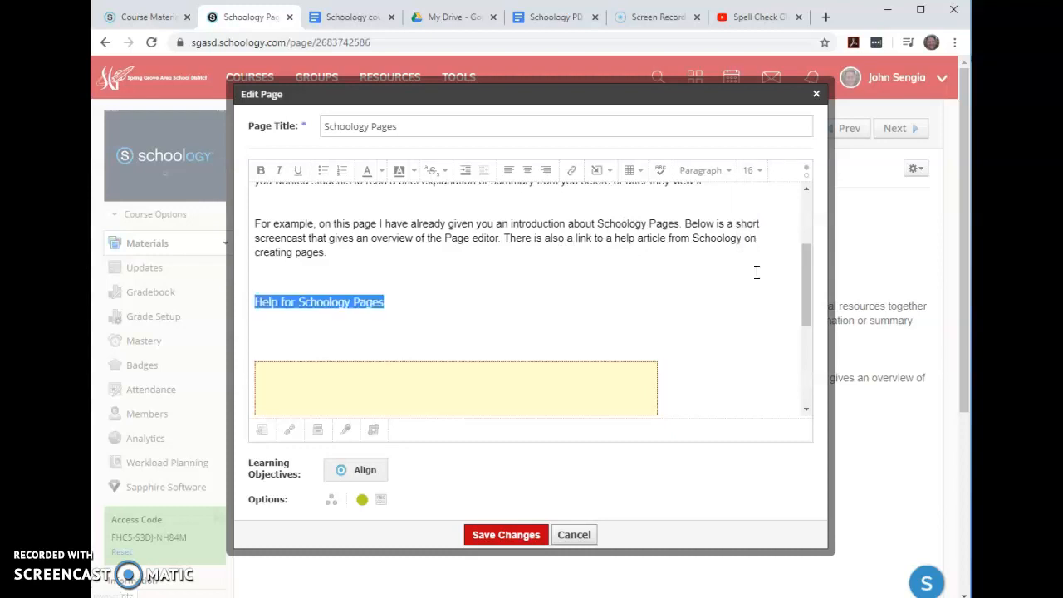
# Step: Remove the extra blank line between the help link and the embedded video, and save the changes
pyautogui.click(316, 331)
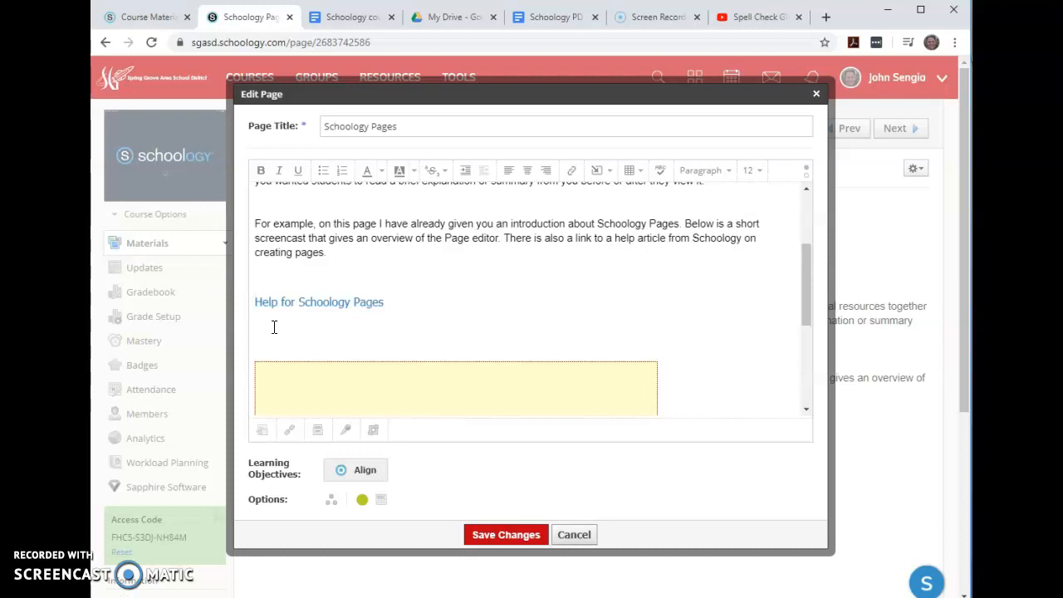
pyautogui.press('Delete')
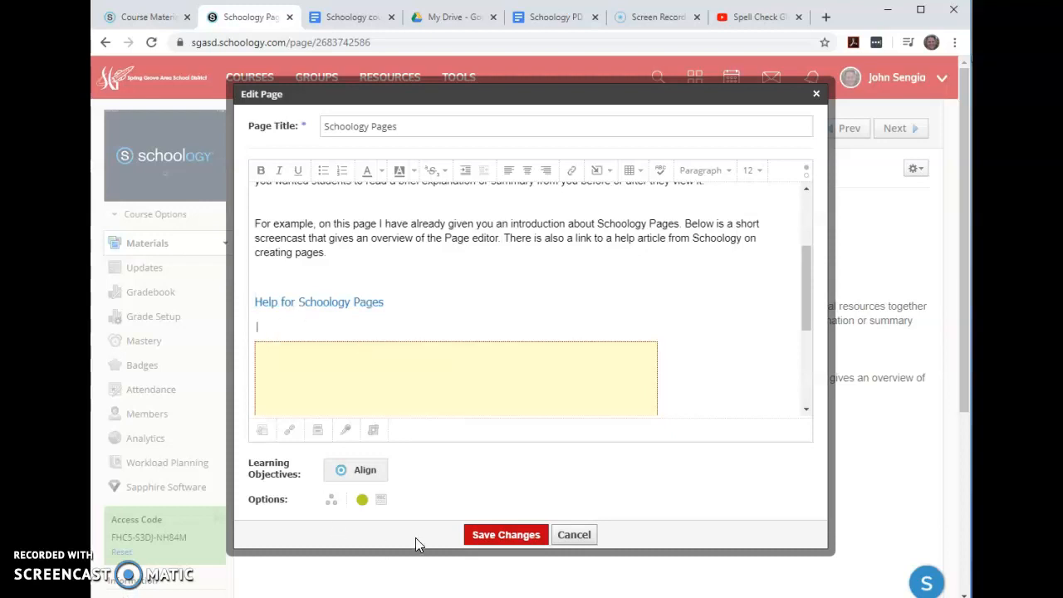
pyautogui.click(489, 537)
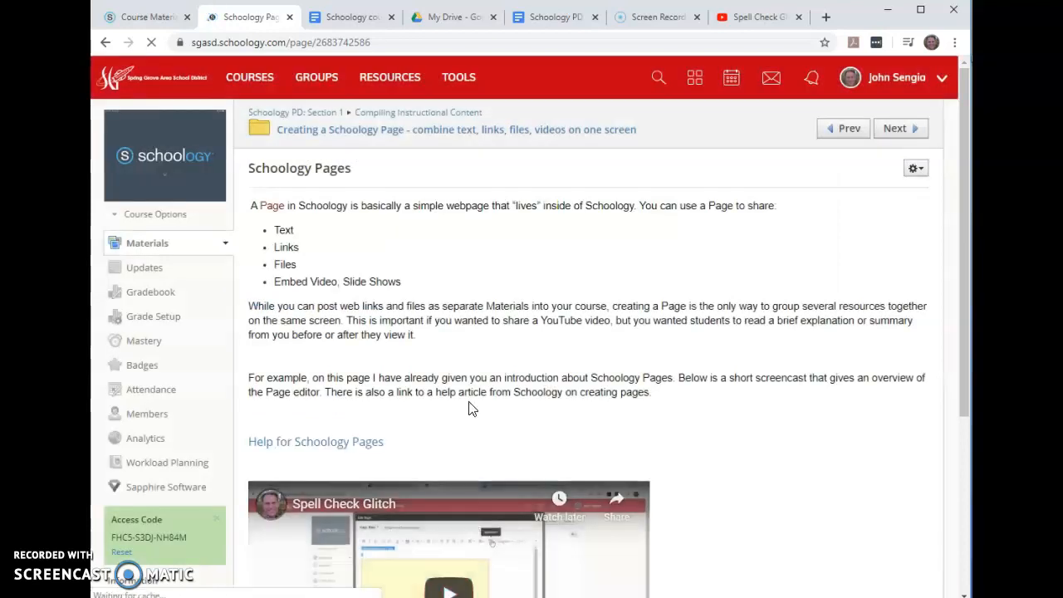
# Step: Review the saved page and test the "Help for Schoology Pages" link, returning to the page from the help article
pyautogui.scroll(-3, 583, 354)
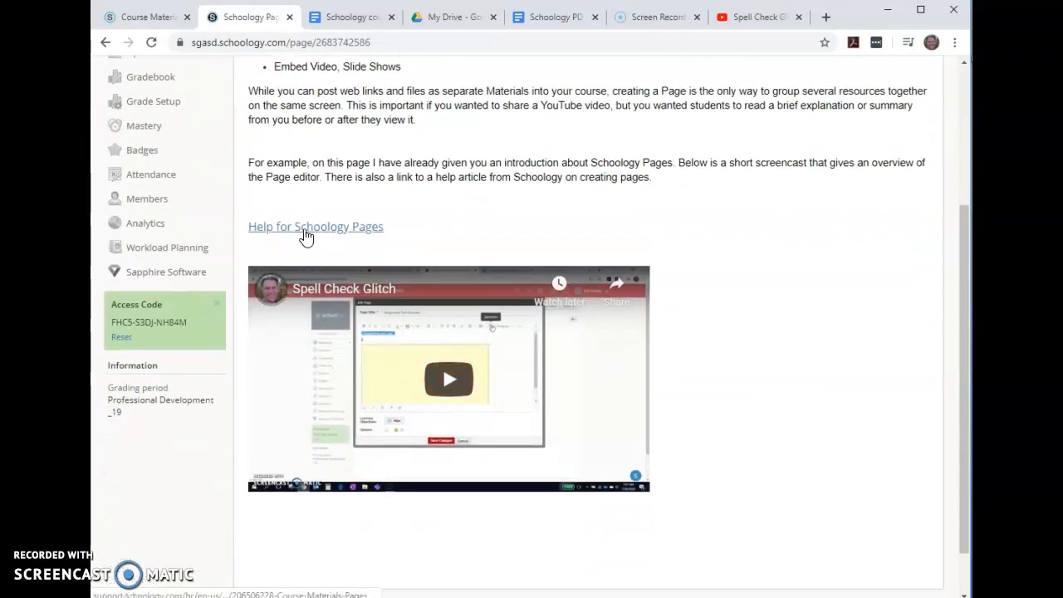
pyautogui.scroll(2, 365, 240)
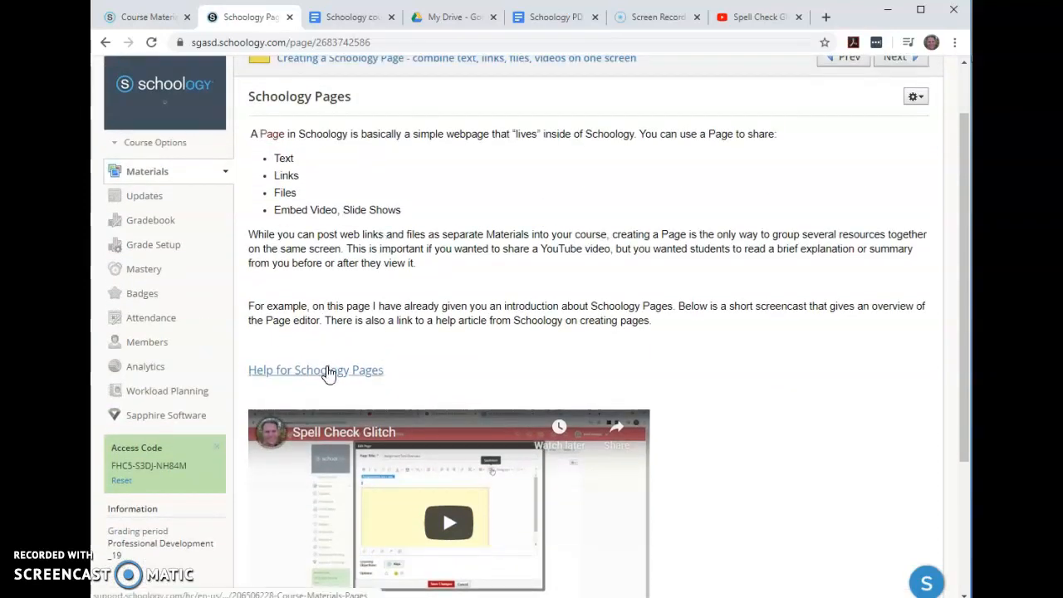
pyautogui.click(326, 370)
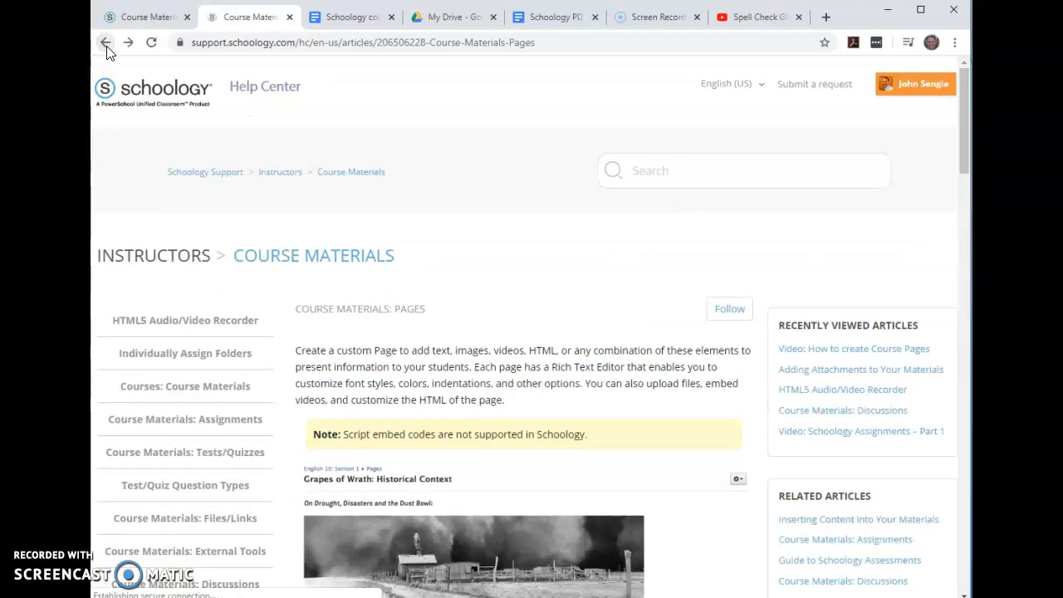
pyautogui.click(106, 43)
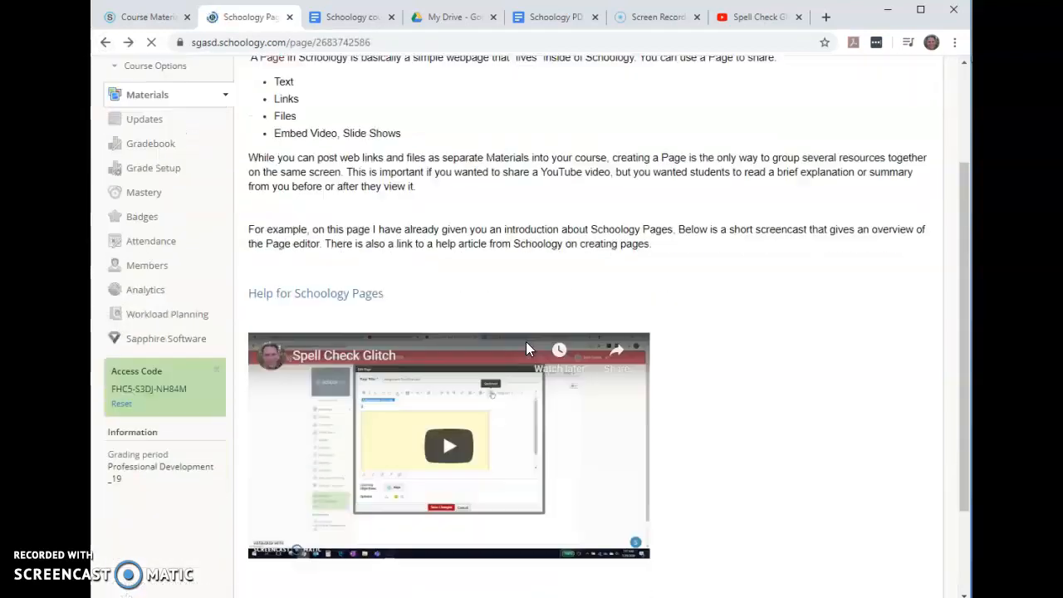
# Step: Test playback of the embedded "Spell Check Glitch" video, pause it and go back to the beginning of the page
pyautogui.scroll(-1, 526, 349)
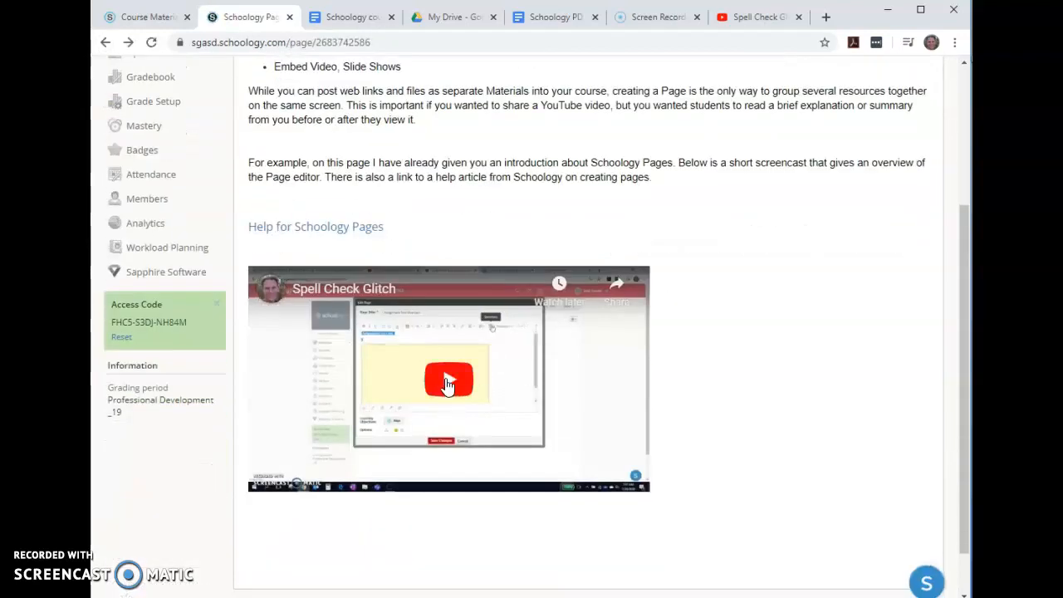
pyautogui.click(448, 383)
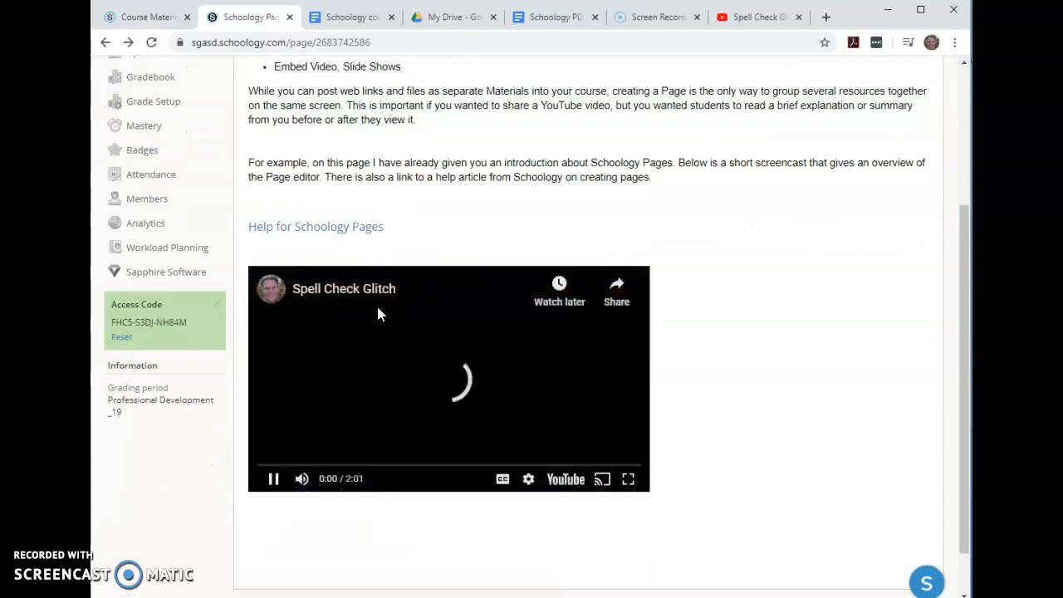
pyautogui.click(272, 481)
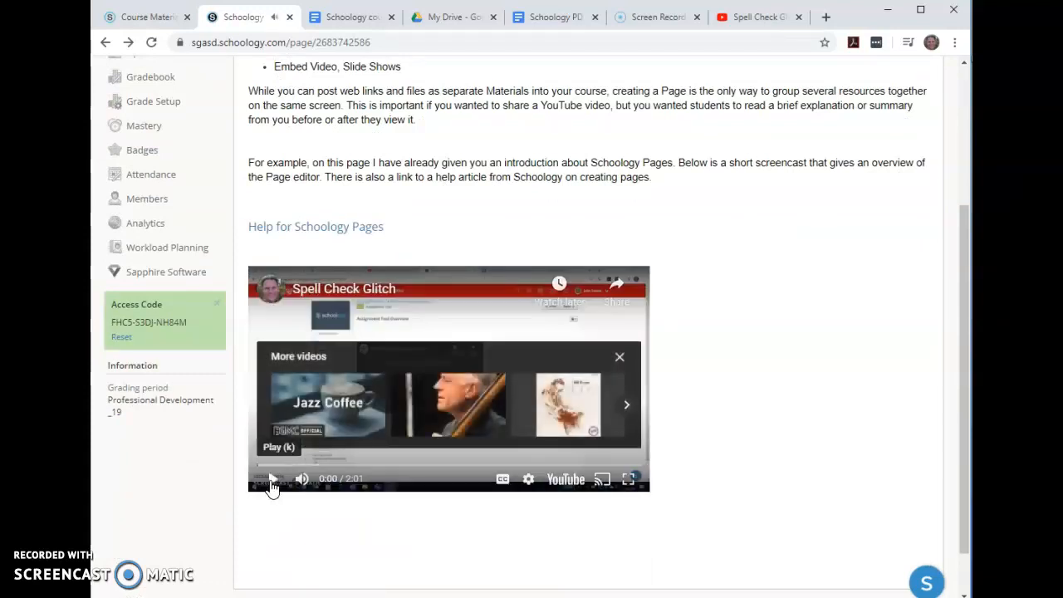
pyautogui.scroll(3, 498, 349)
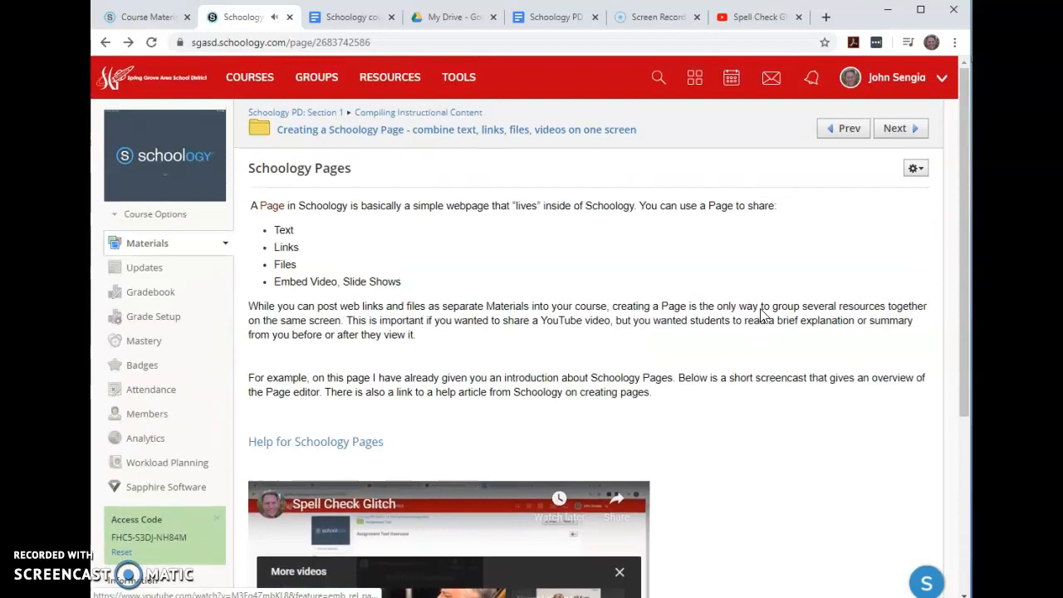